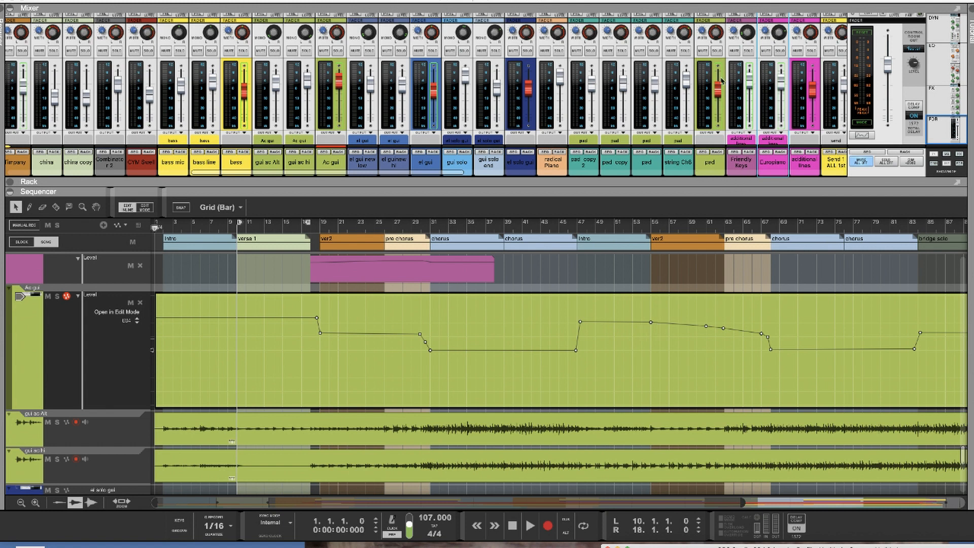
- Bring the example screenshots of automation curves in front of the sequencer to examine them, and move them away again
drag(721, 80, 721, 79)
mouse_move(718, 88)
mouse_down()
mouse_move(718, 100)
mouse_move(721, 88)
mouse_up()
drag(973, 304, 426, 200)
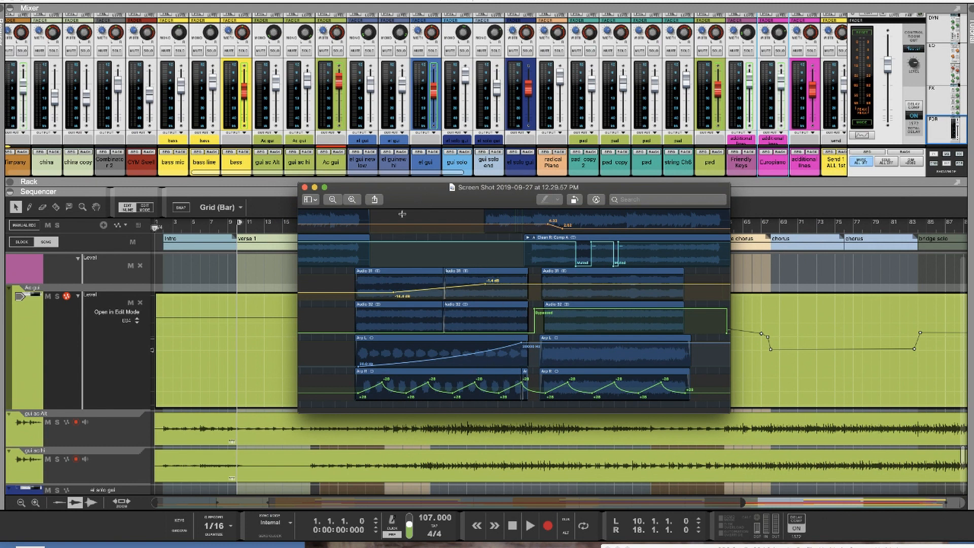
drag(414, 201, 446, 223)
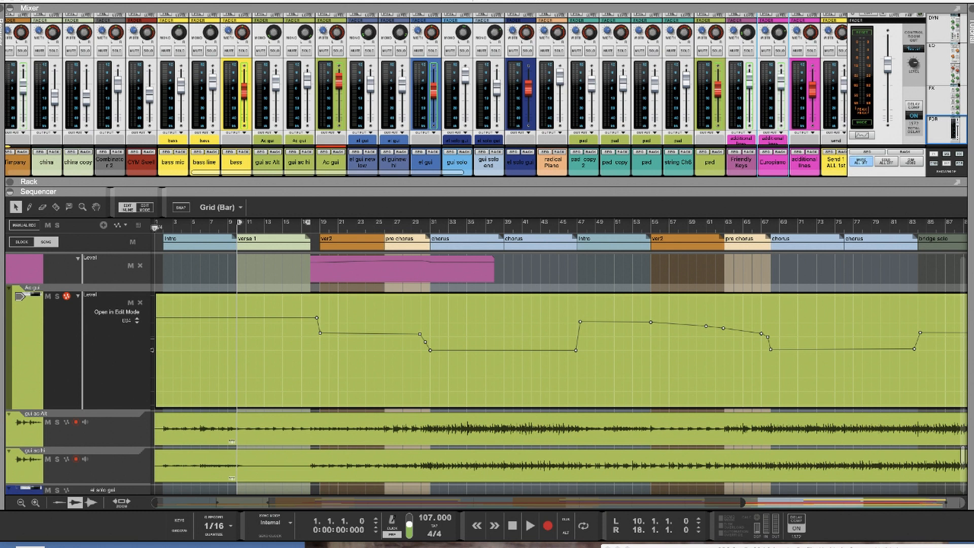
drag(601, 546, 645, 196)
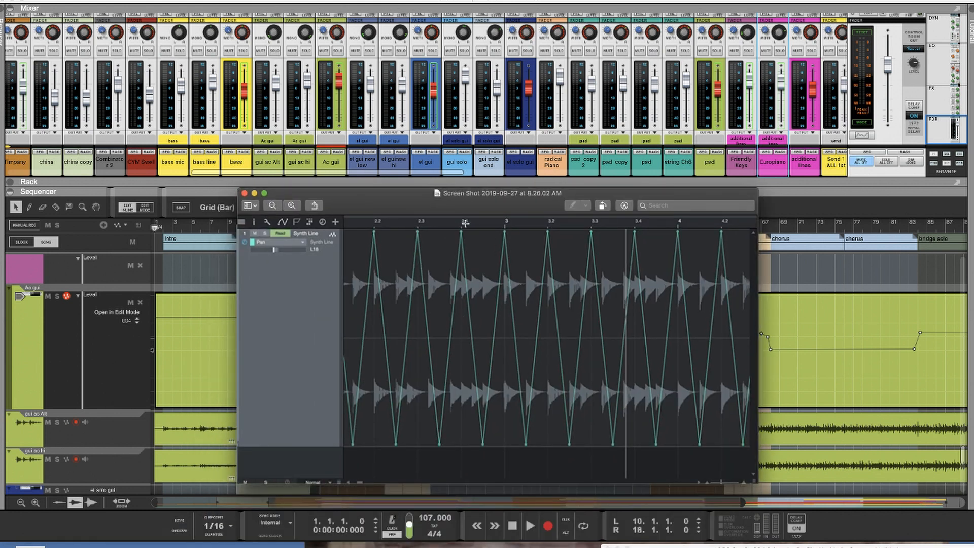
drag(485, 203, 373, 545)
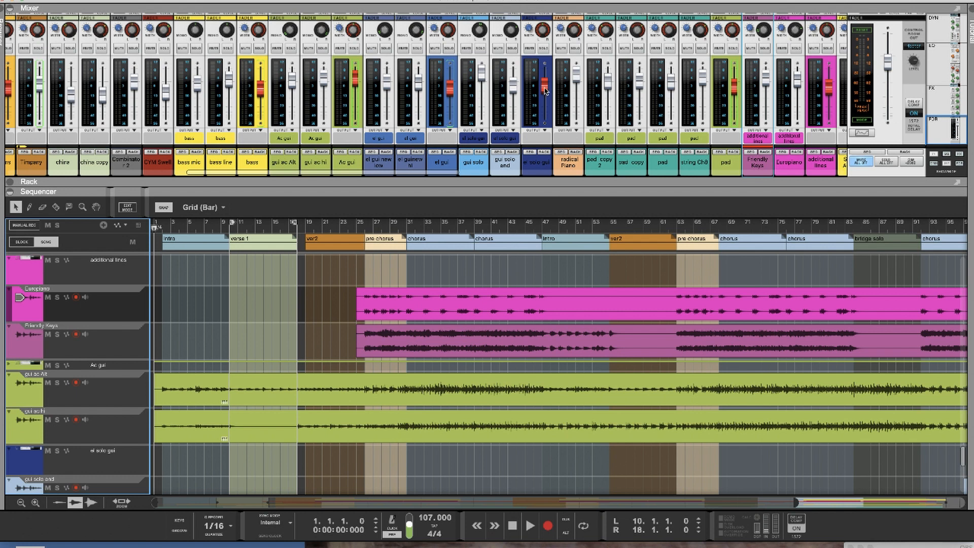
- Add a level automation lane for the Europiano channel from its fader with Edit Automation
mouse_move(545, 90)
mouse_move(797, 83)
mouse_move(798, 83)
right_click(799, 84)
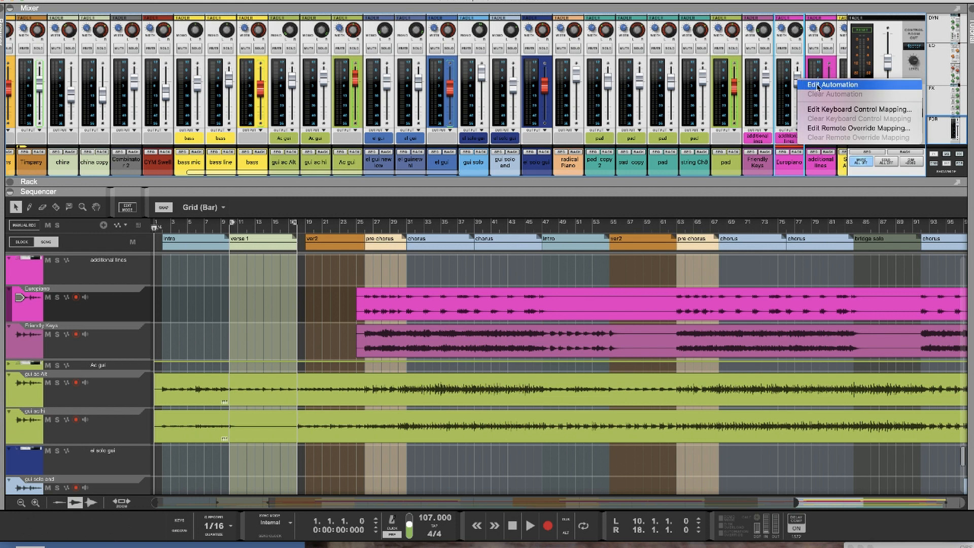
click(832, 85)
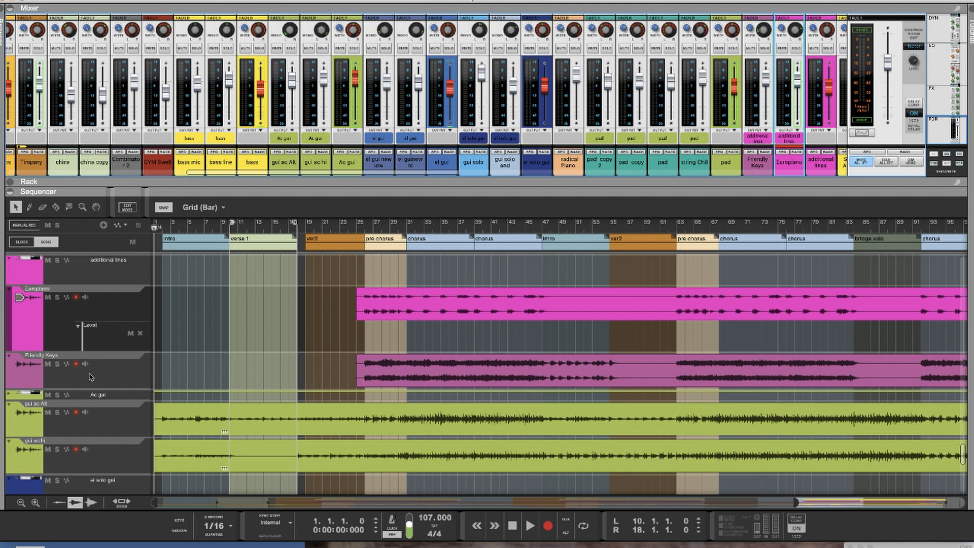
- Select the Friendly Keys track and add a level automation lane for its fader with Edit Automation
click(107, 375)
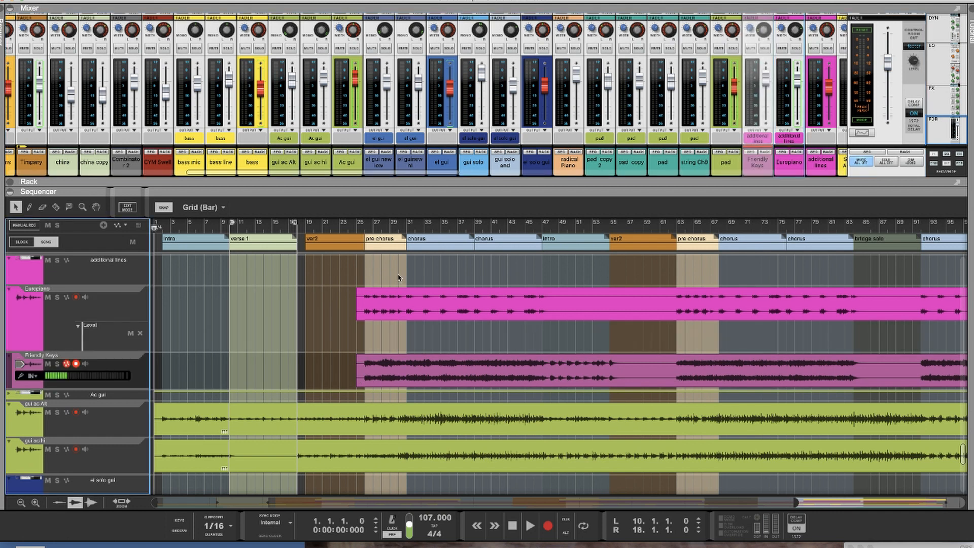
right_click(767, 82)
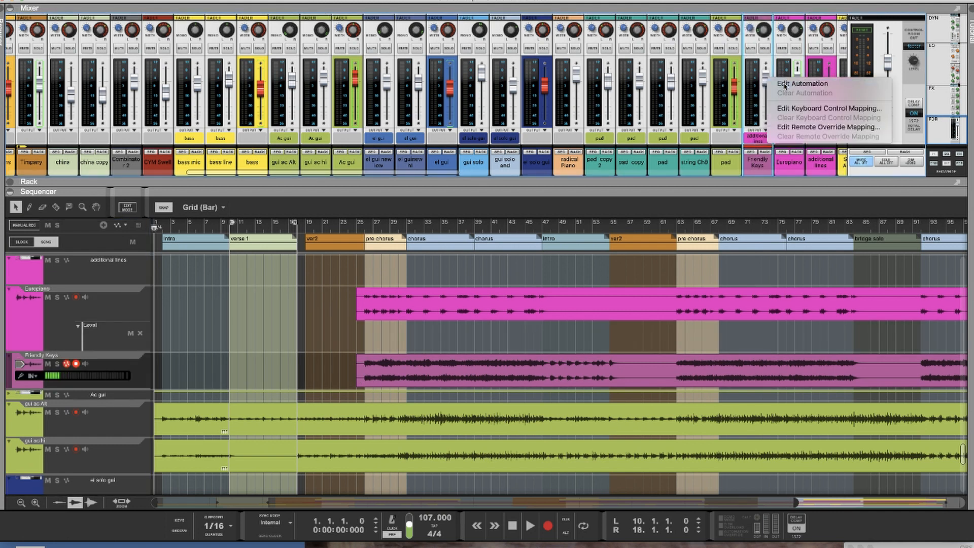
click(784, 83)
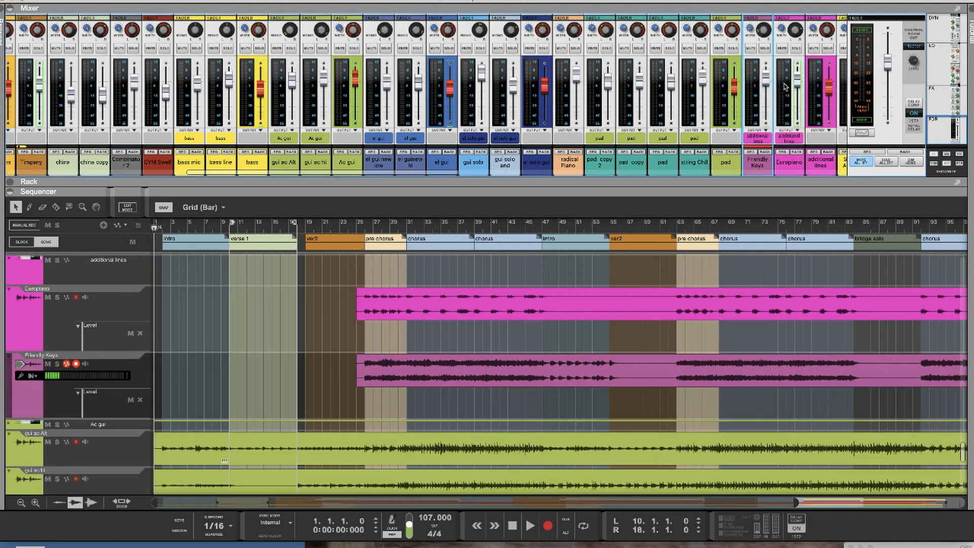
- Create a 20-bar level automation clip on Friendly Keys starting at bar 18, and add a first point with value 811 near its start
double_click(358, 402)
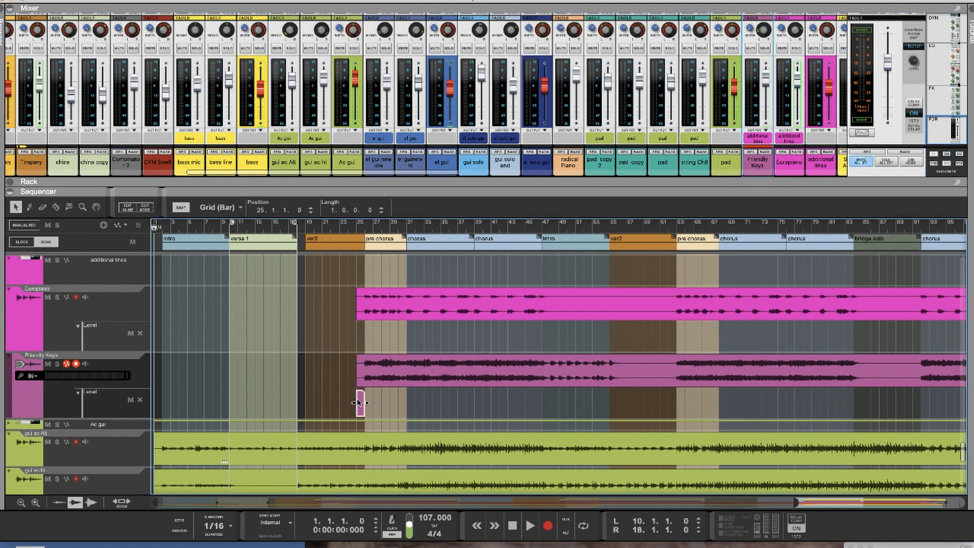
drag(364, 403, 467, 402)
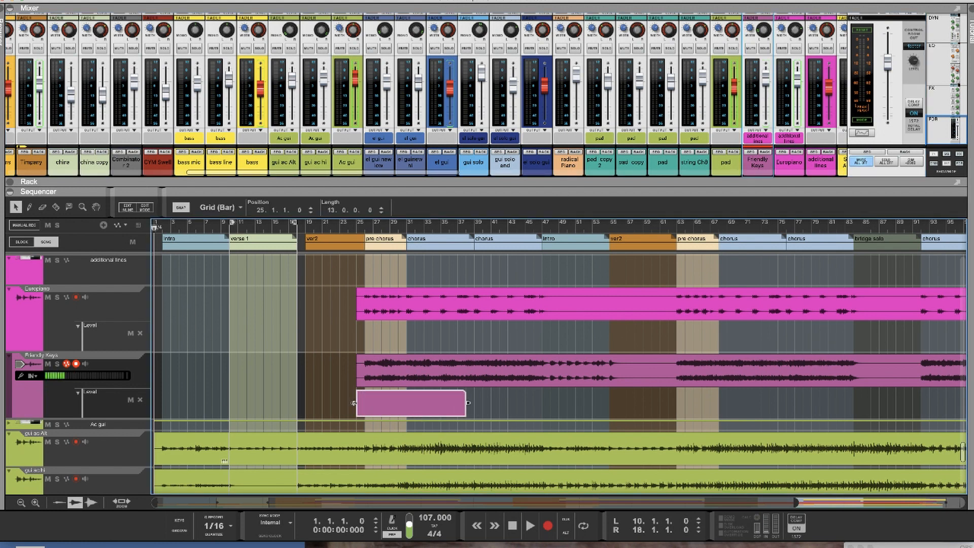
drag(352, 404, 295, 404)
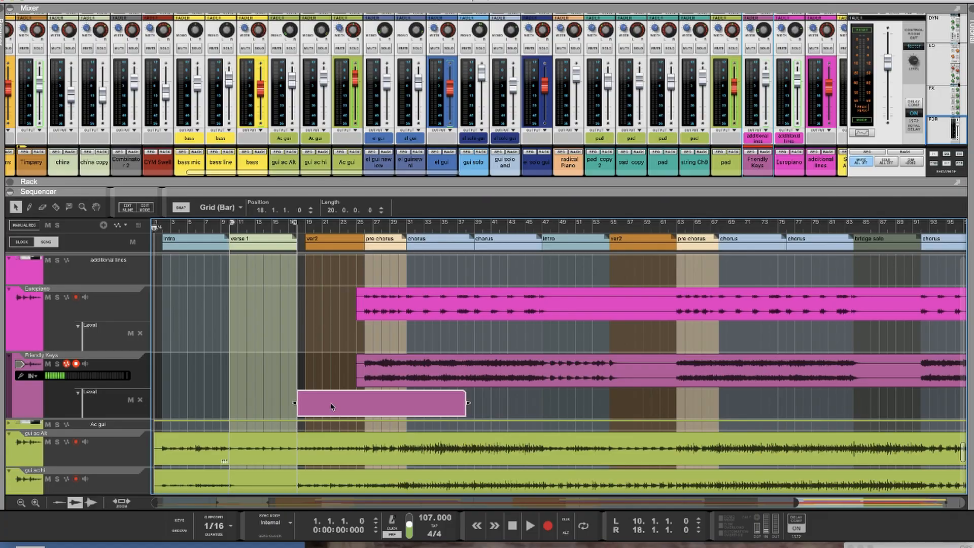
double_click(334, 406)
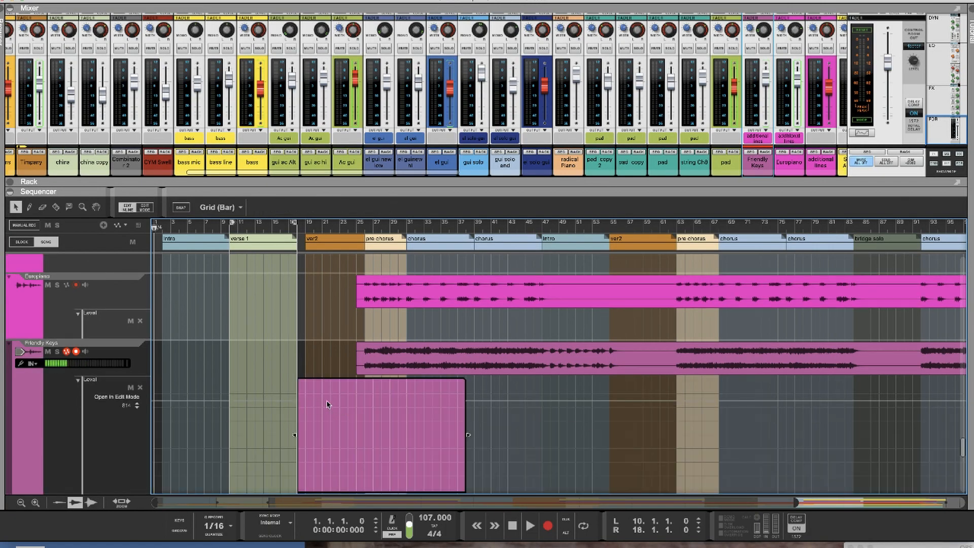
click(303, 401)
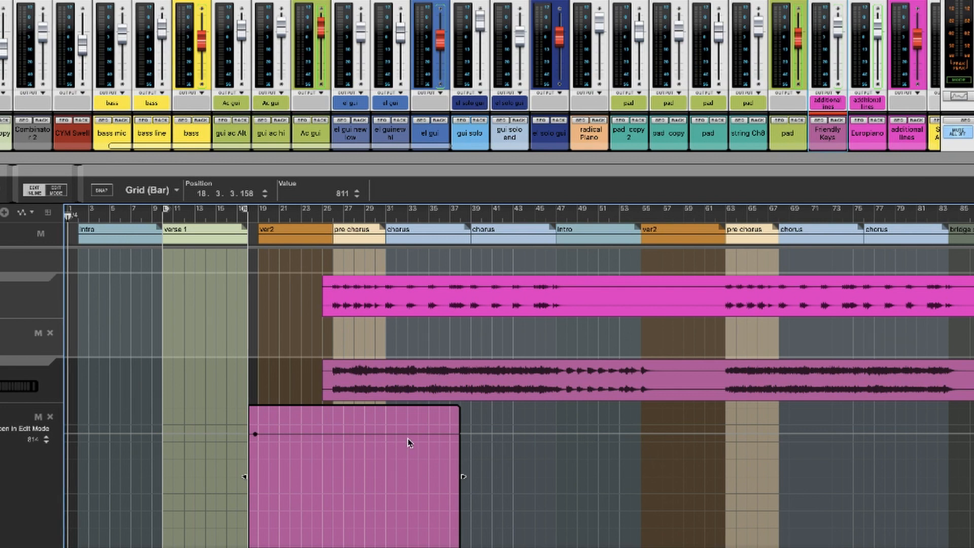
- Play the song from about bar 18 to listen to the Friendly Keys entry in the pre chorus
click(324, 217)
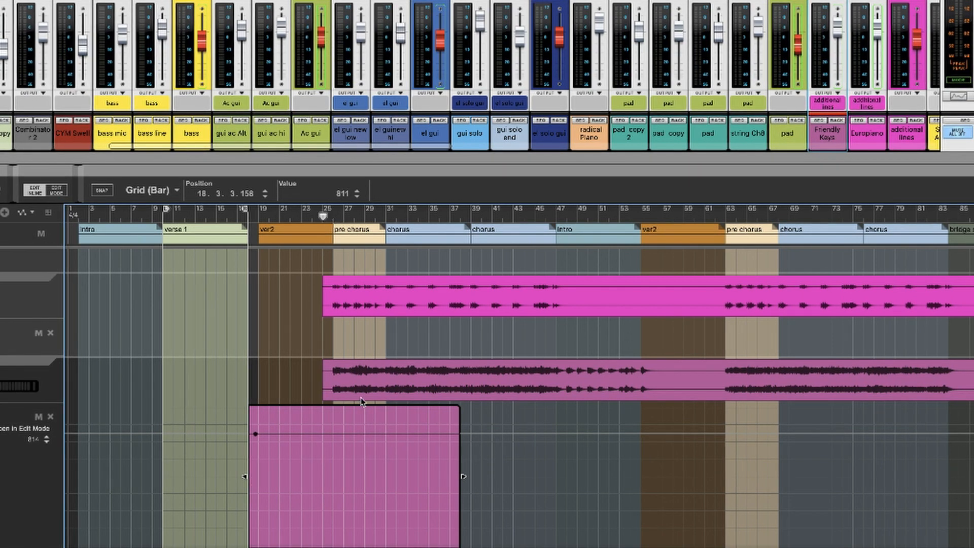
click(10, 385)
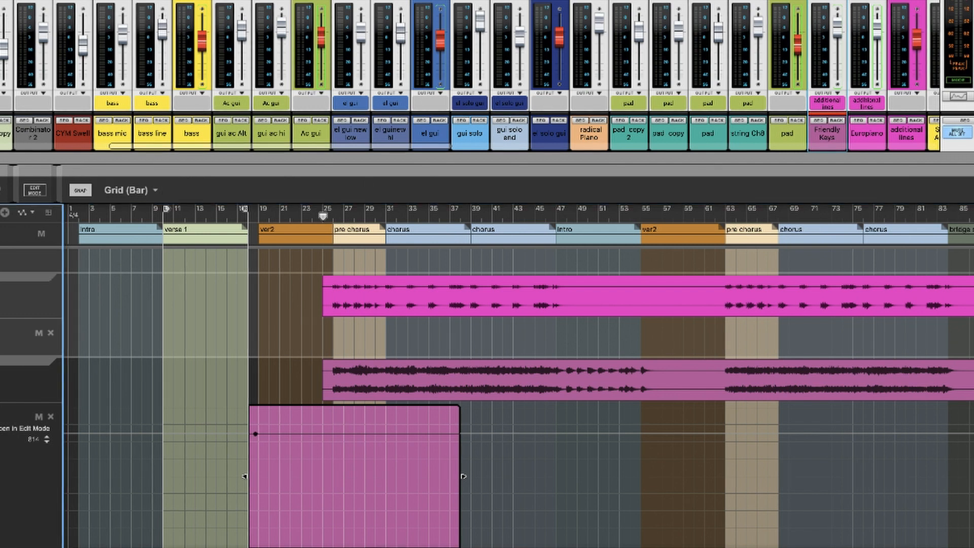
click(252, 217)
key(space)
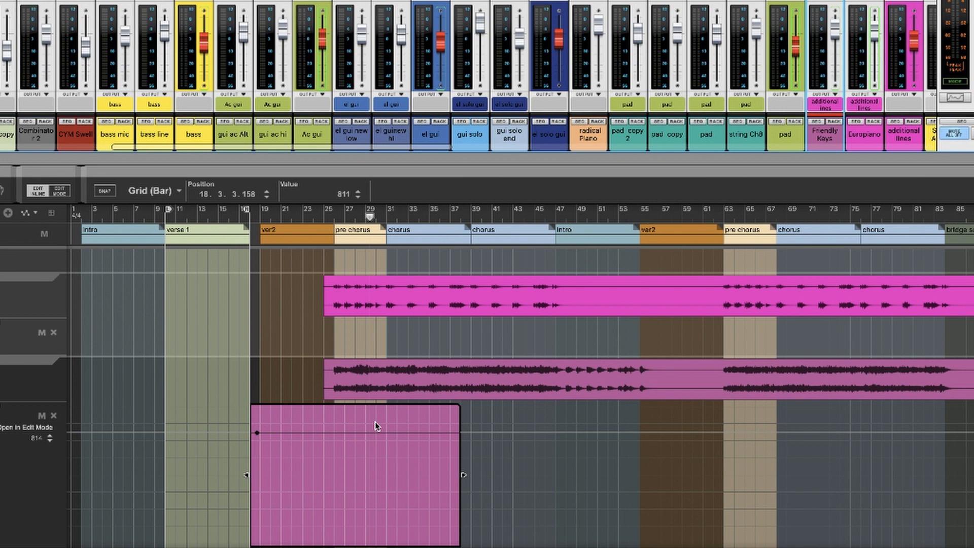
- Add Friendly Keys level points raising the volume at bar 25, holding 892 at bar 30 and dropping to 824 at bar 31
click(323, 423)
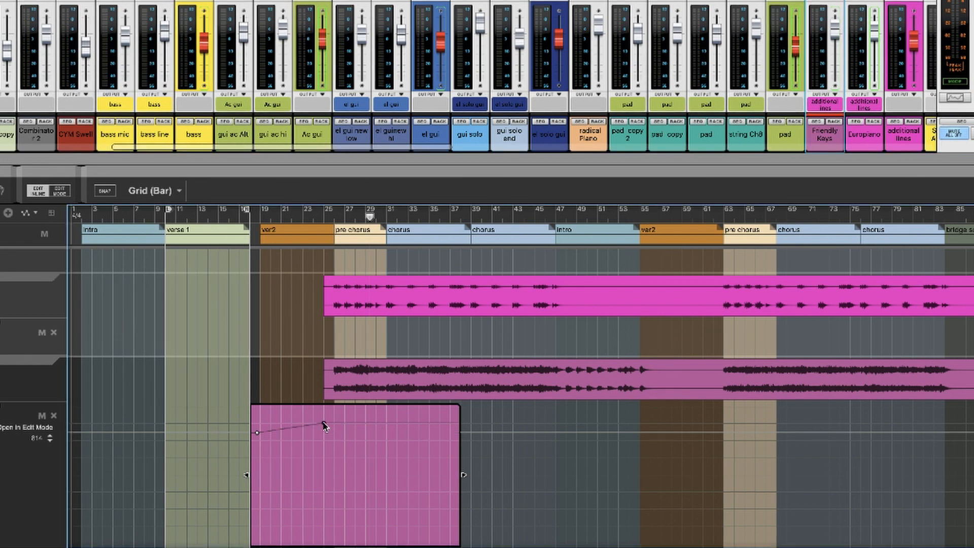
click(378, 422)
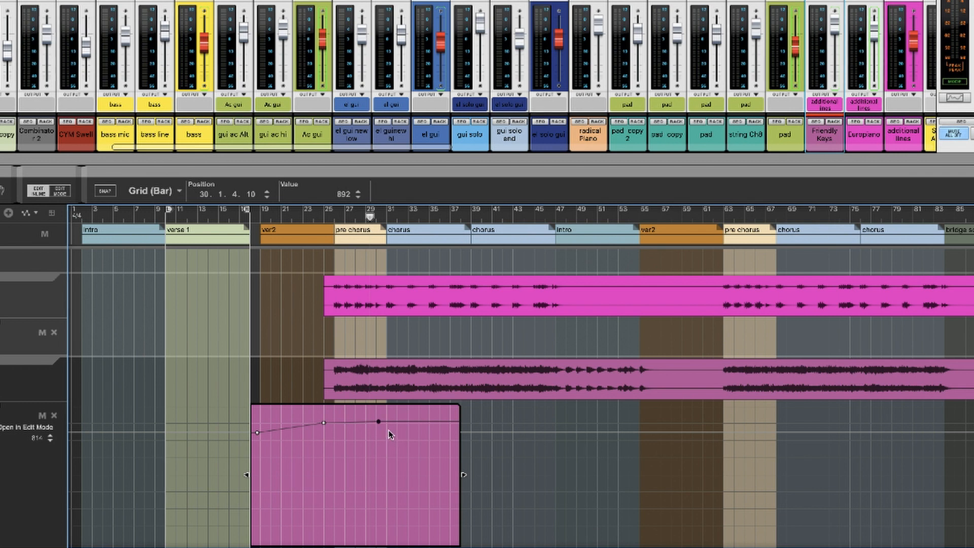
click(389, 432)
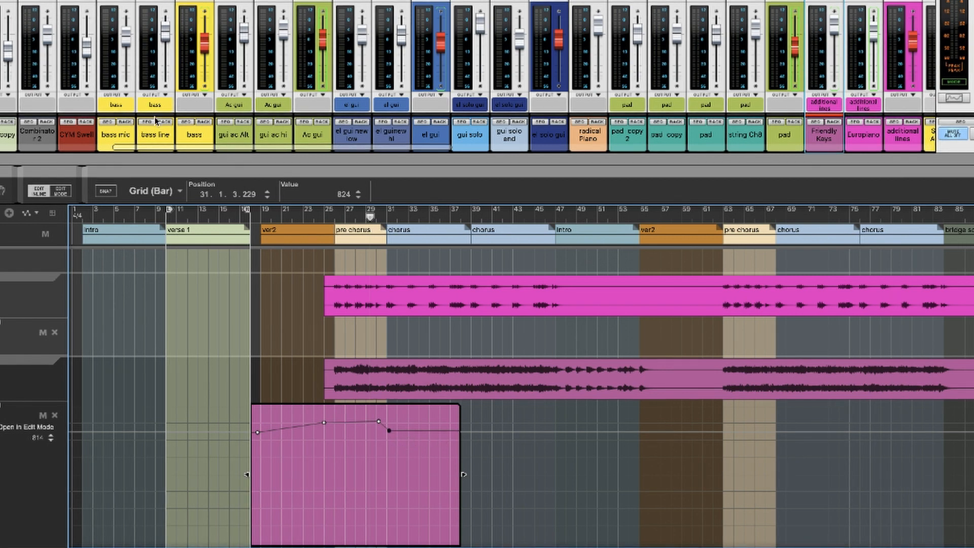
- Play the song from about bar 22 to listen to the Friendly Keys level automation
key(h)
key(h)
key(h)
key(h)
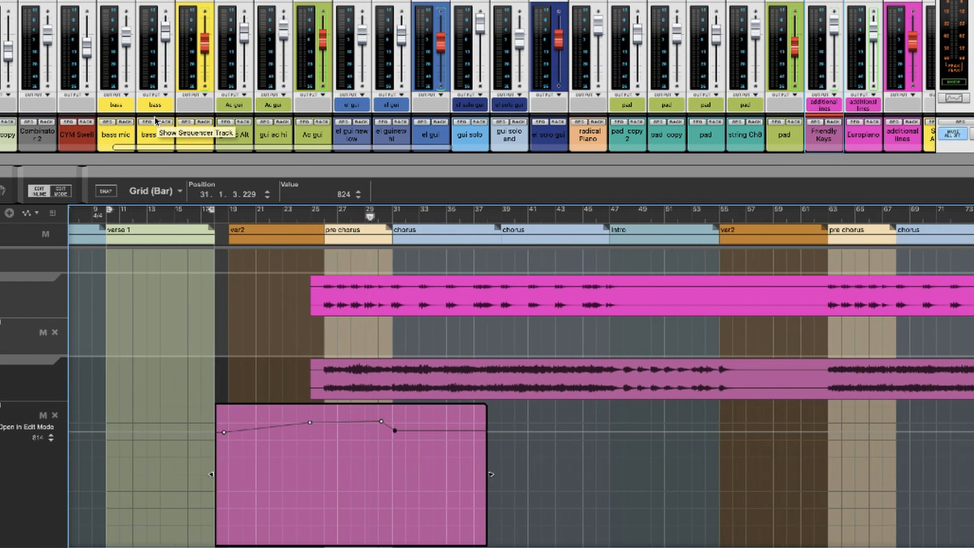
key(h)
key(h)
key(h)
key(h)
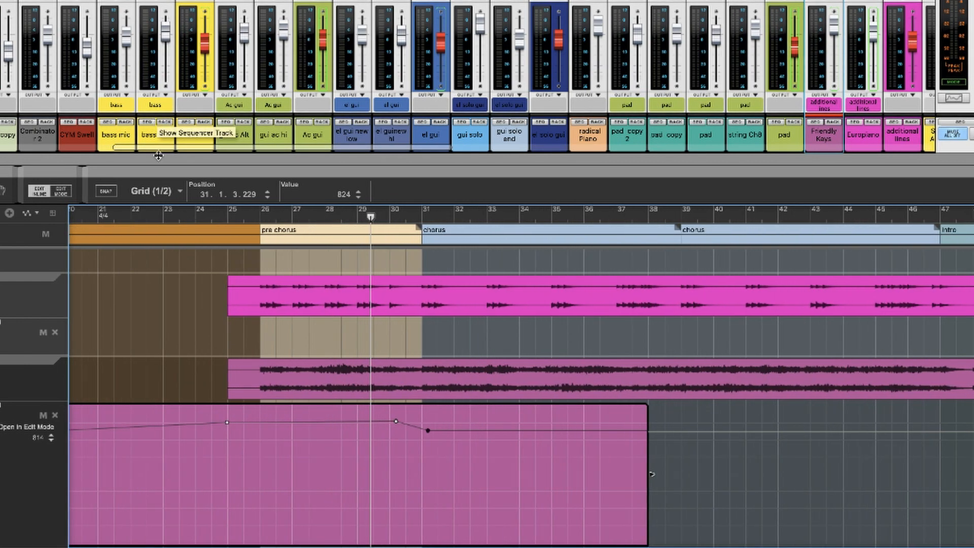
key(g)
key(g)
key(g)
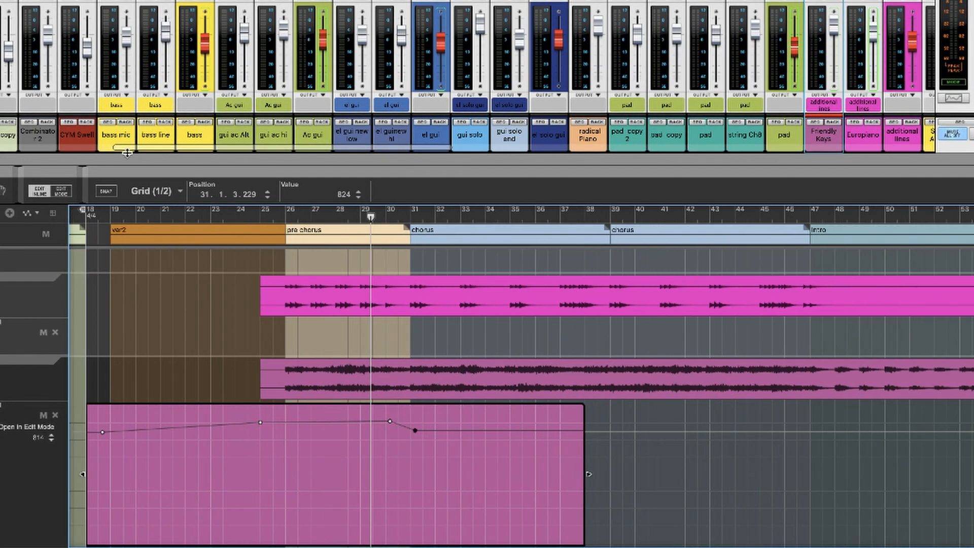
click(196, 214)
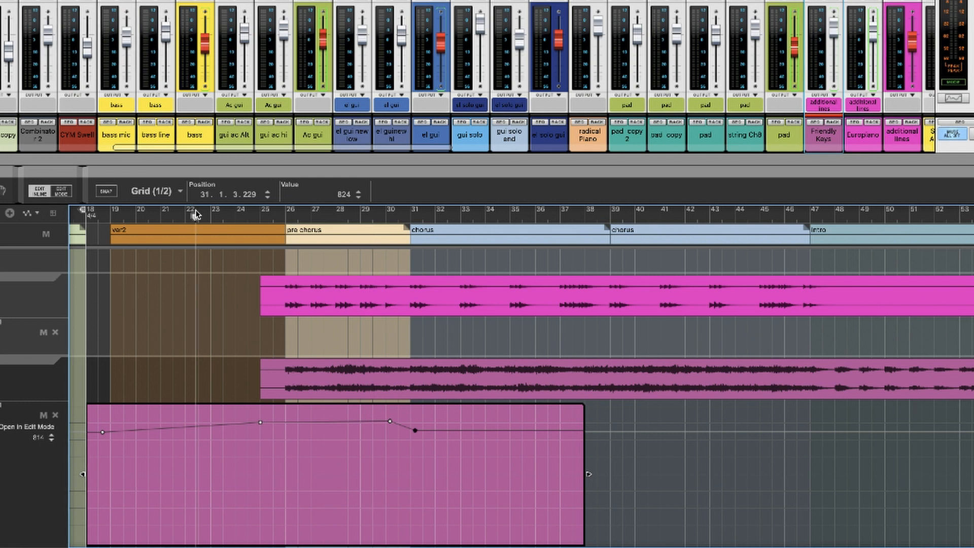
key(space)
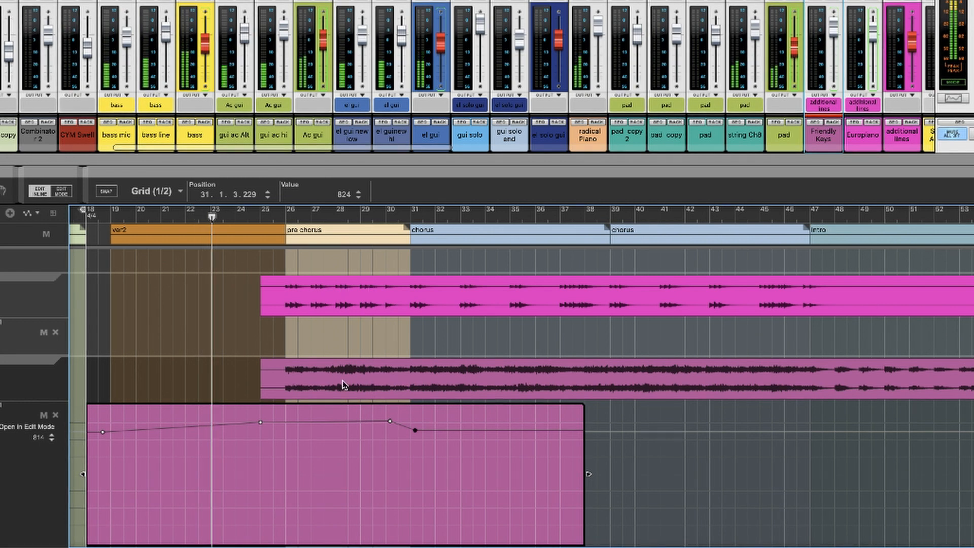
- Add a Friendly Keys level point with value 892 just before the pre chorus at bar 26, and stop playback
click(285, 422)
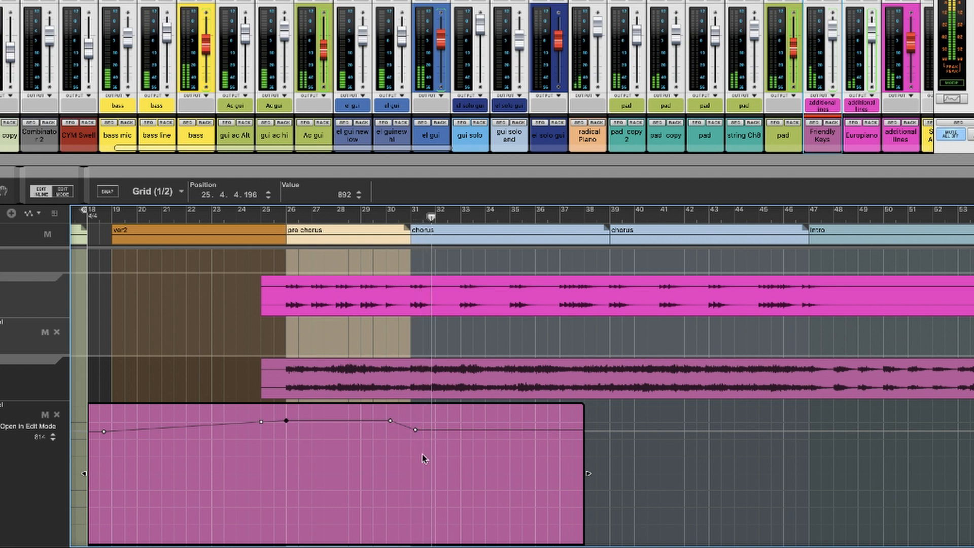
key(space)
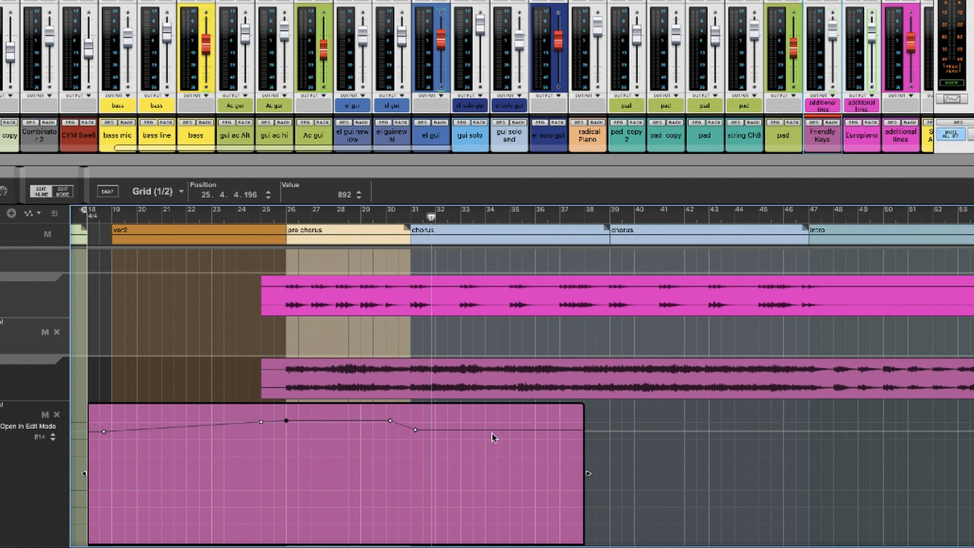
scroll(493, 434, left, 1)
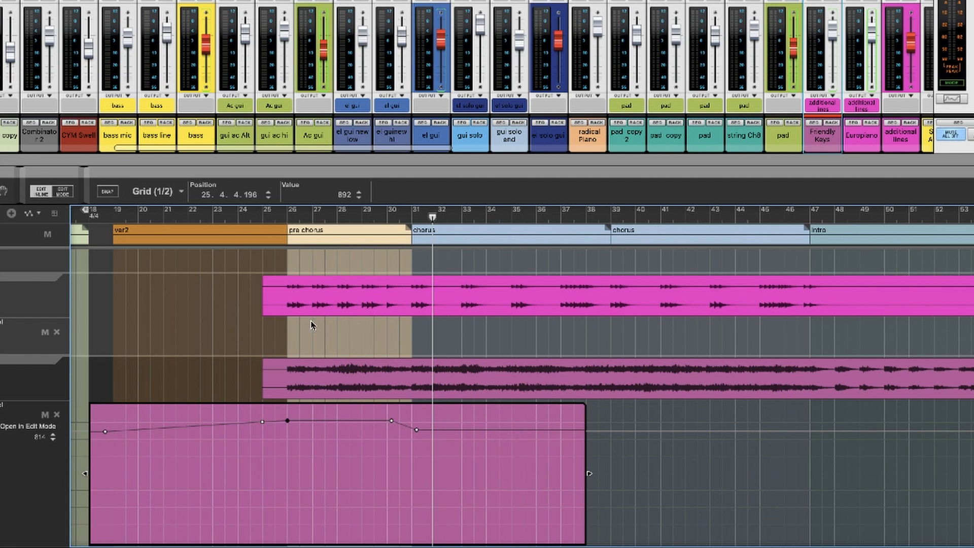
- Place the playhead at bar 24 and create a Europiano level automation clip spanning bar 22 to the middle of bar 31
click(299, 304)
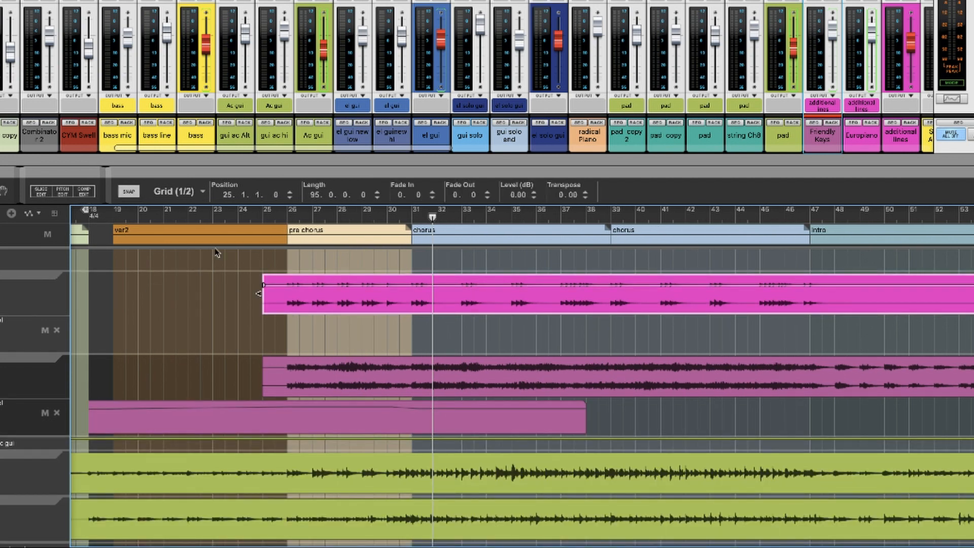
click(262, 217)
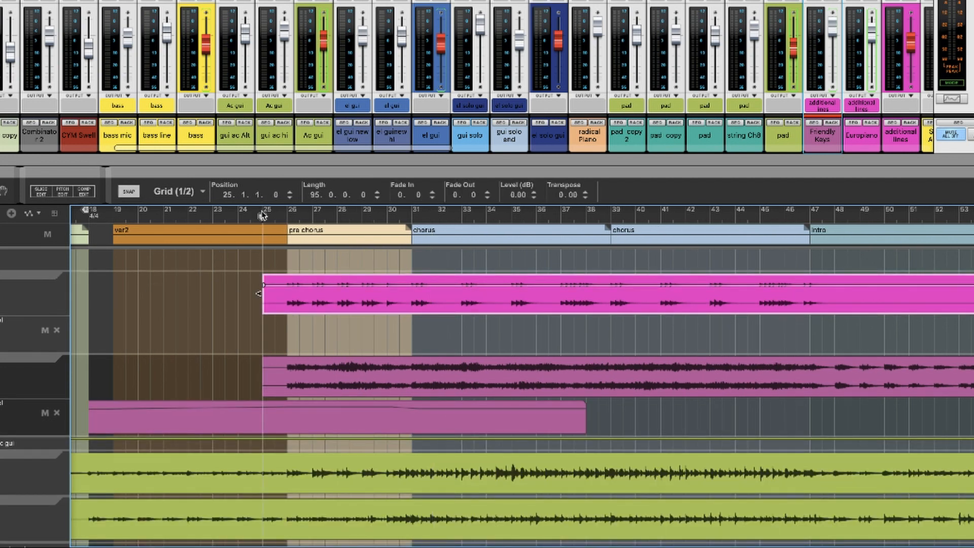
click(239, 217)
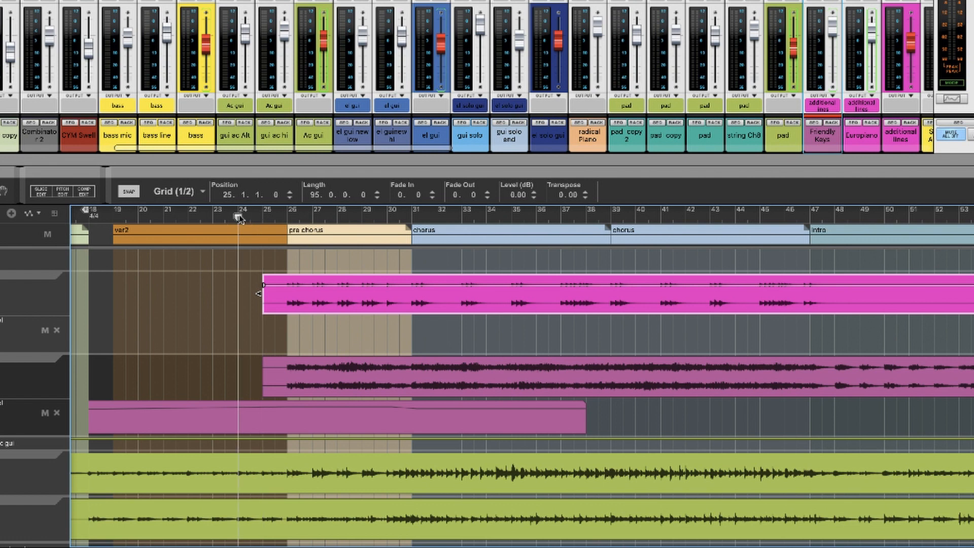
double_click(288, 339)
drag(385, 333, 424, 333)
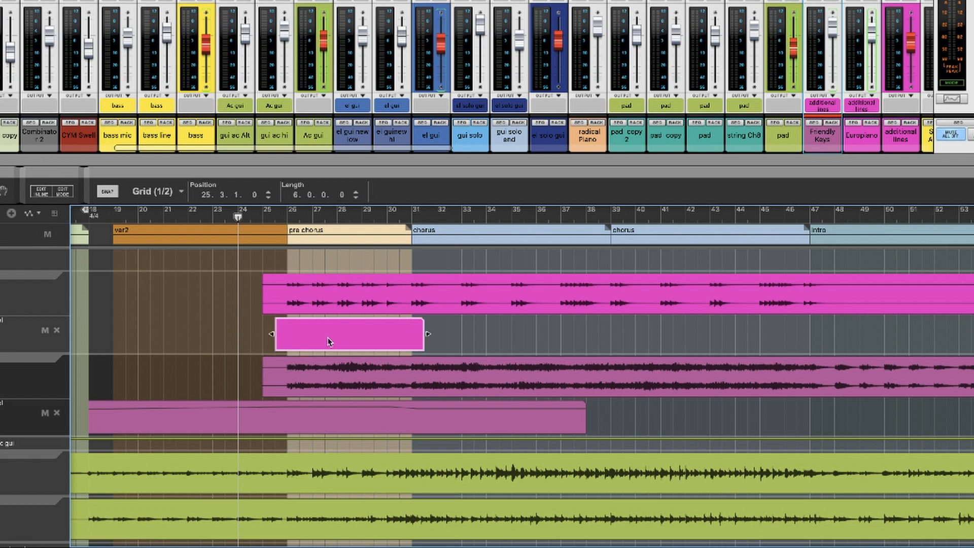
drag(270, 334, 215, 335)
- Add Europiano level points with value 779 at bar 22 and 784 at bar 25, and extend the automation clip to bar 39
double_click(257, 337)
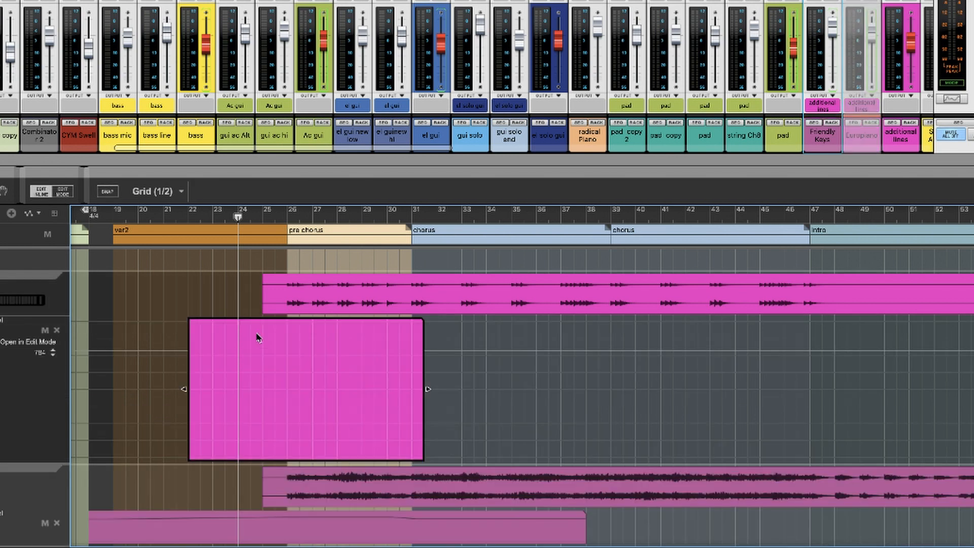
click(189, 351)
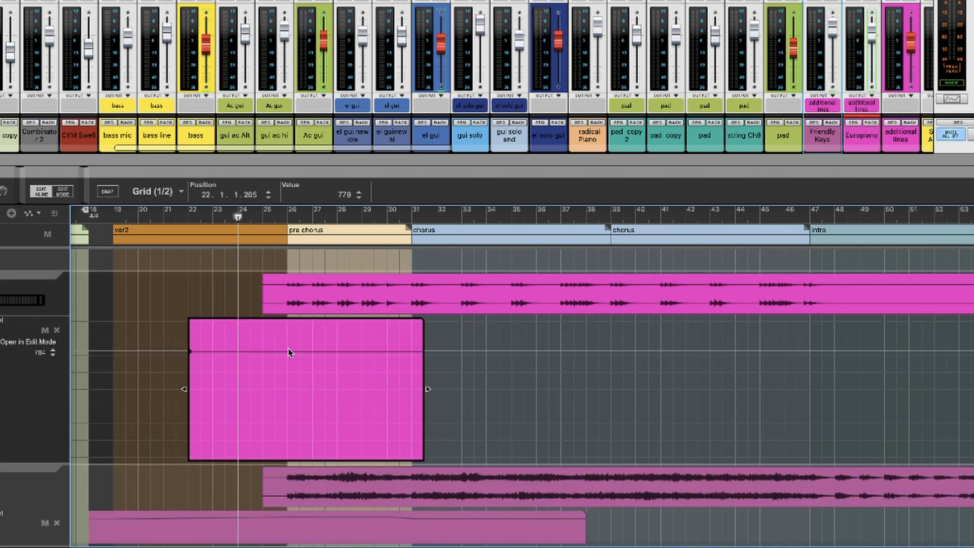
click(272, 350)
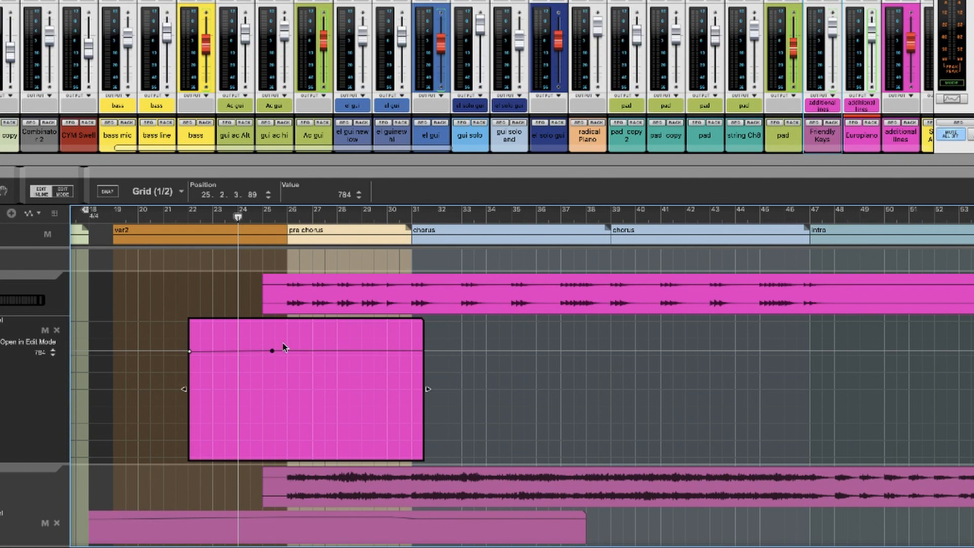
drag(427, 390, 615, 390)
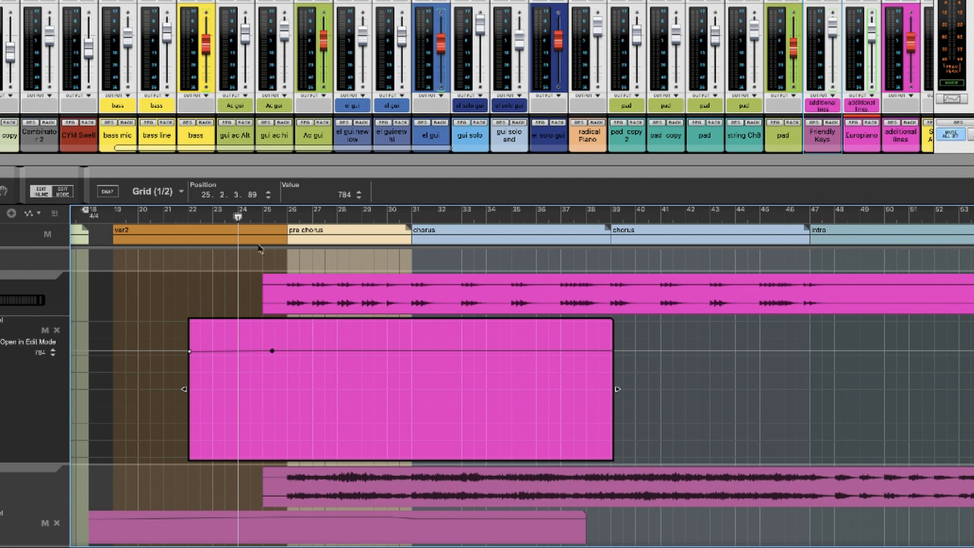
- Play the song from about bar 24 and extend the Europiano level automation clip to bar 48
click(245, 218)
click(5, 299)
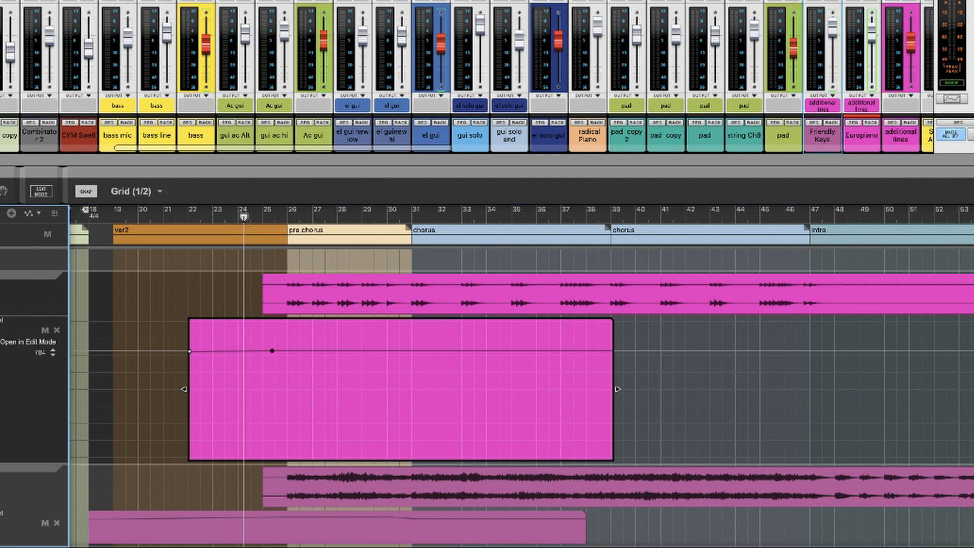
key(space)
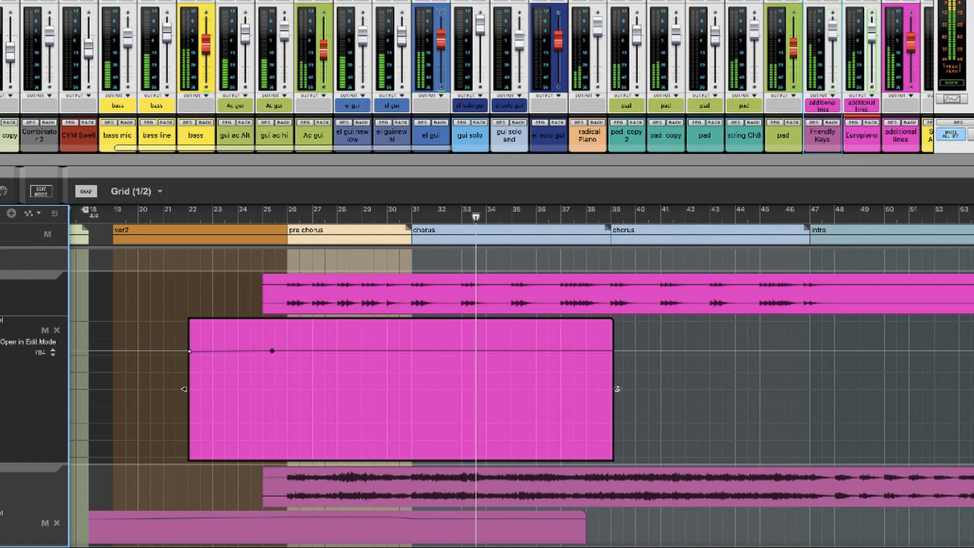
drag(618, 390, 837, 390)
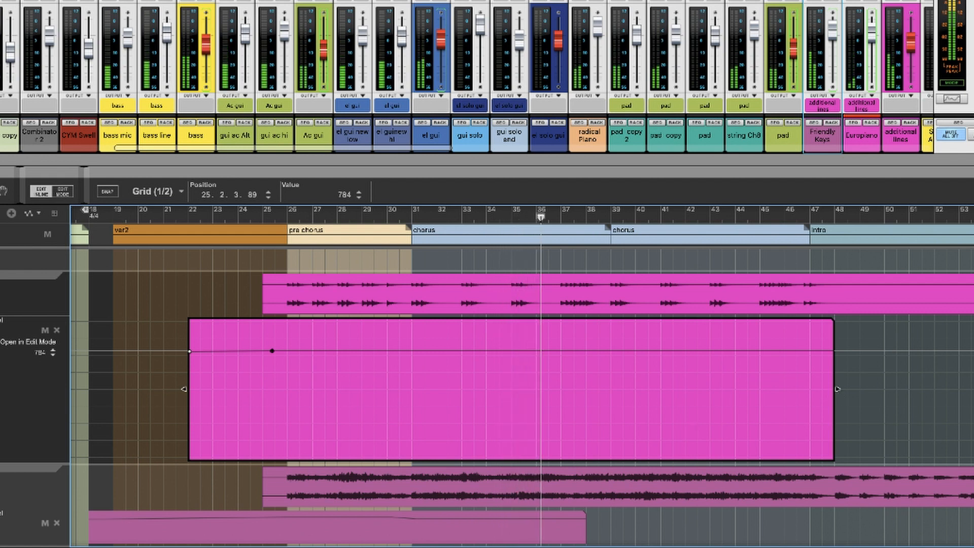
- Replay the passage from the pre chorus into the chorus to judge the Europiano level against the other tracks
click(399, 219)
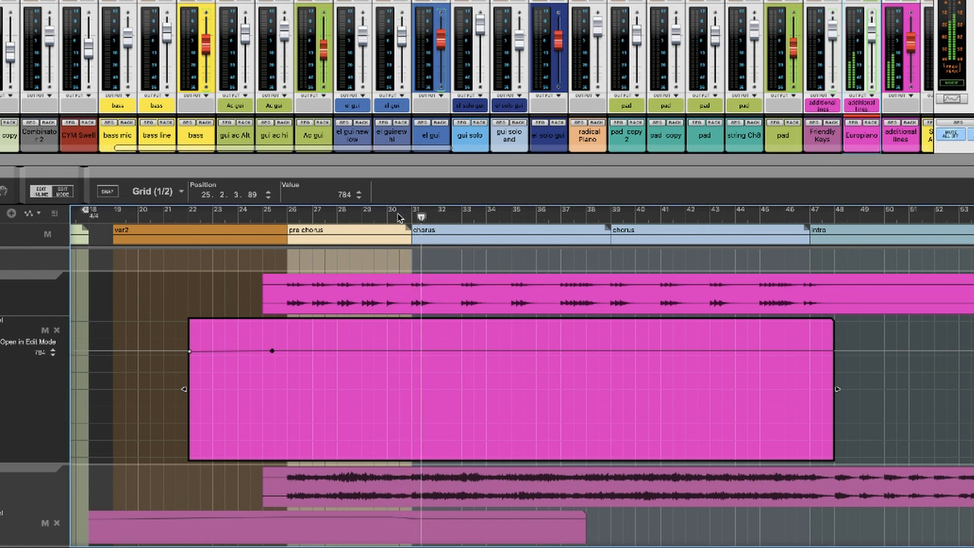
click(283, 235)
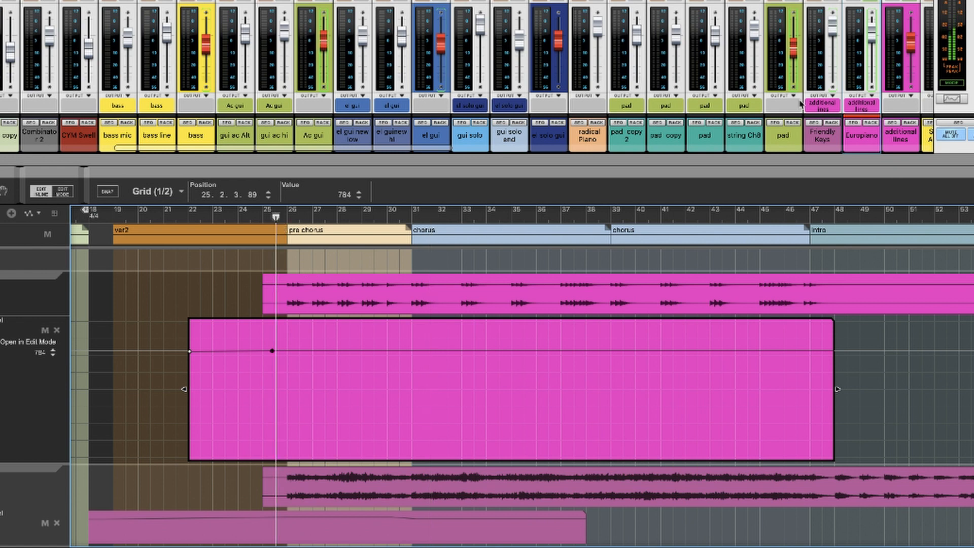
click(871, 33)
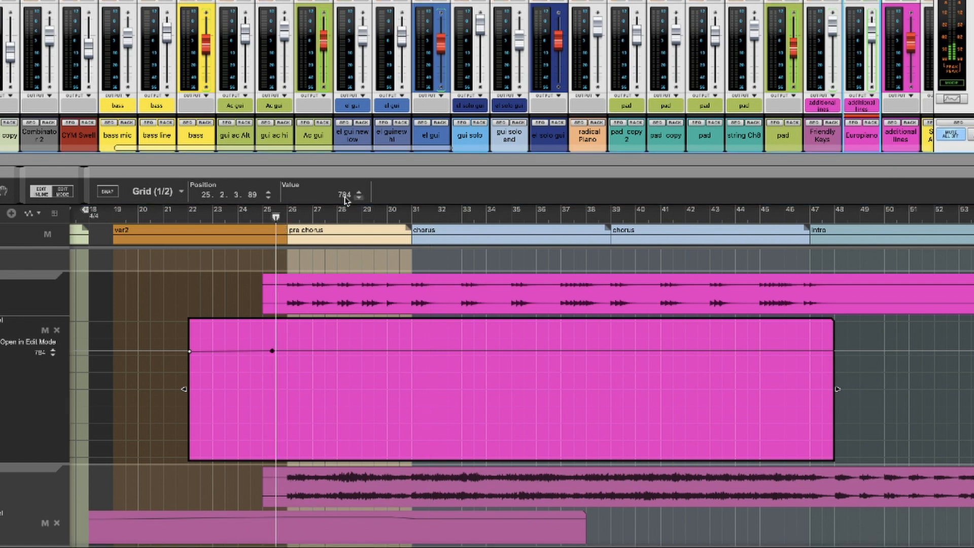
click(256, 218)
key(space)
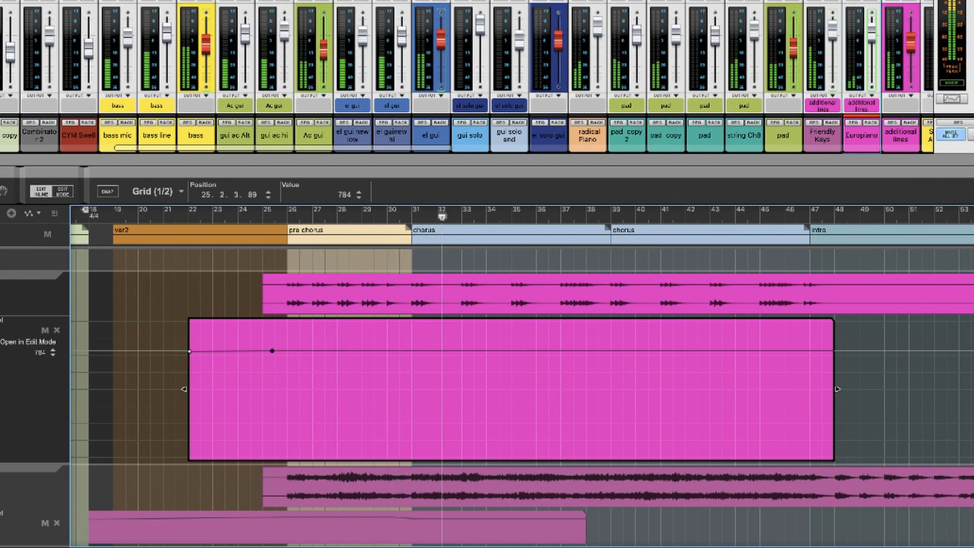
- Add Europiano level points at the end of bar 30, 842 at bar 31, 847 in bar 46 and 806 at bar 47
click(408, 350)
drag(411, 349, 413, 345)
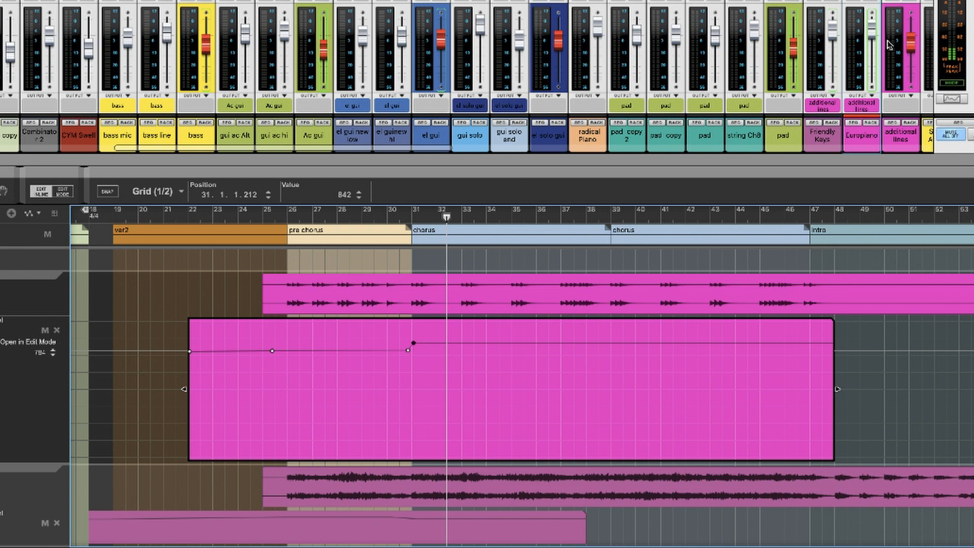
mouse_move(871, 29)
click(802, 344)
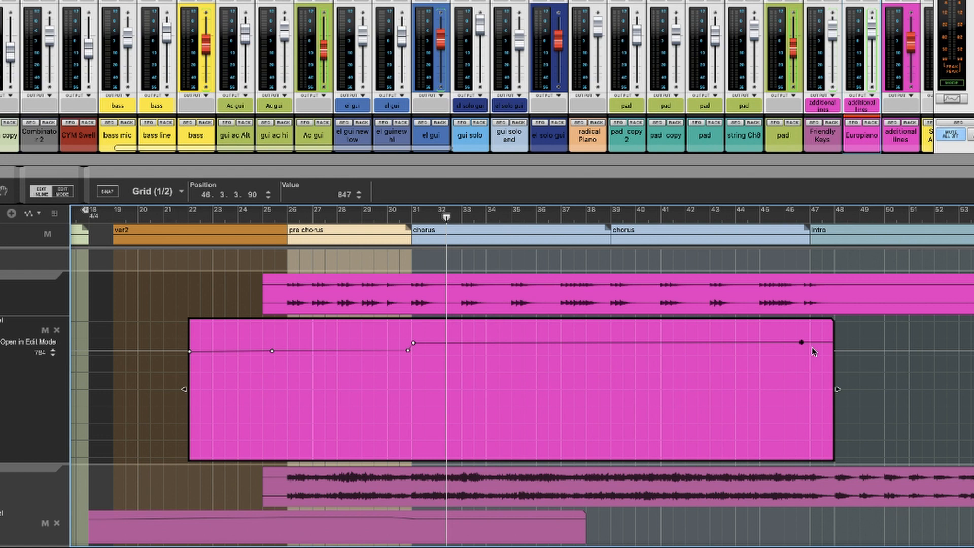
click(812, 348)
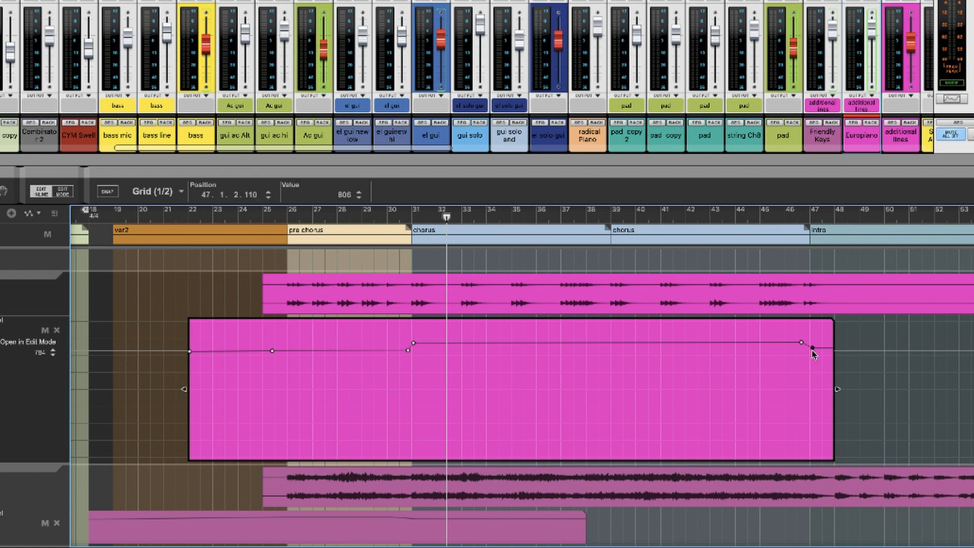
- Raise the Europiano level points at bar 31 and late bar 46 to 869, playing the chorus to check the level
click(280, 217)
key(space)
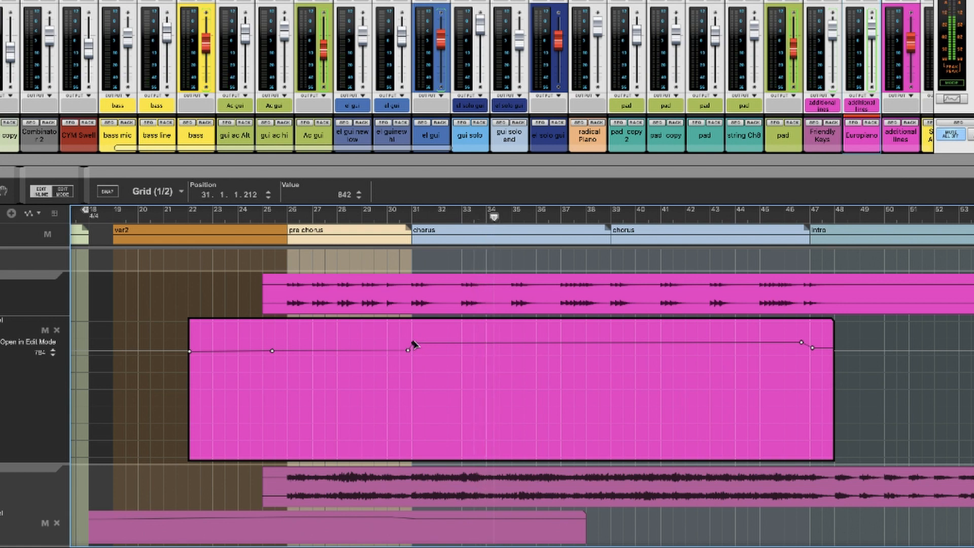
drag(413, 342, 414, 339)
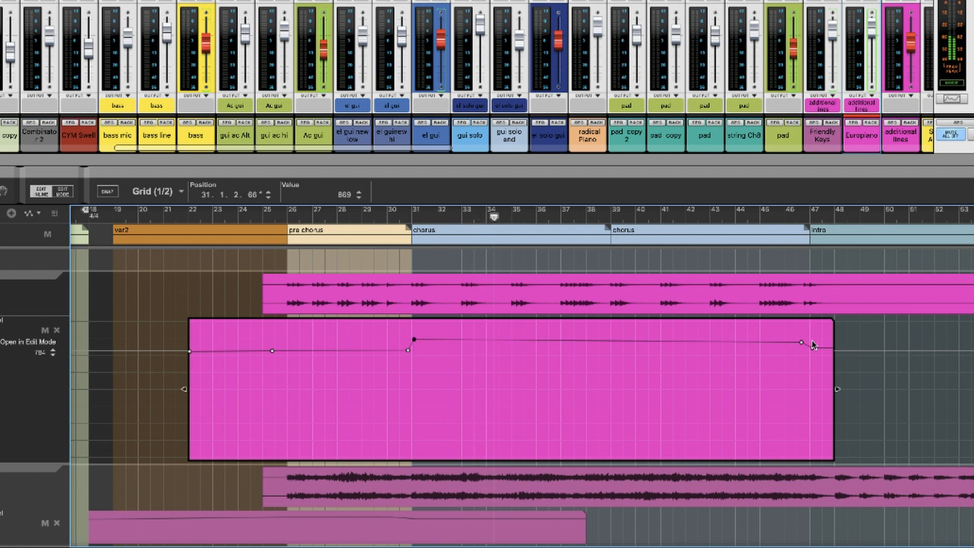
drag(801, 342, 801, 339)
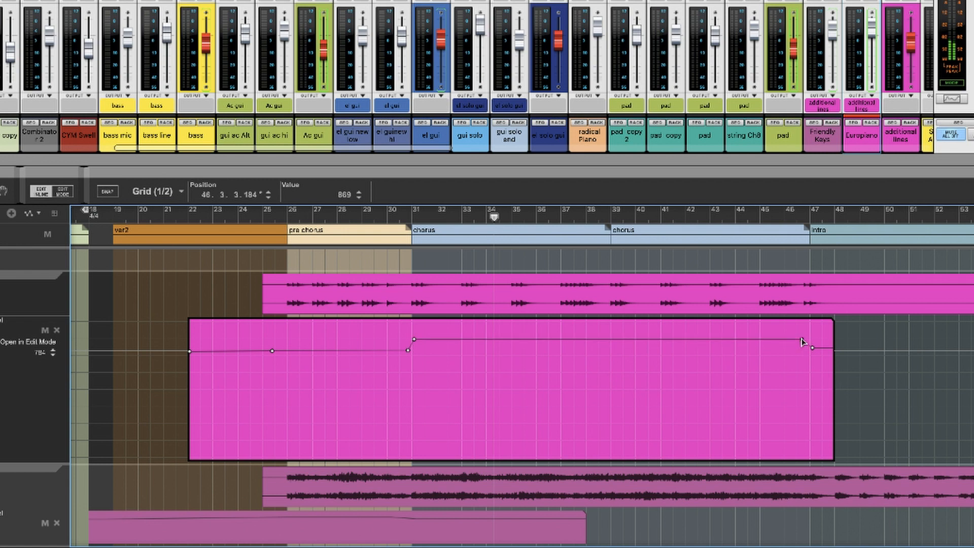
click(393, 217)
key(space)
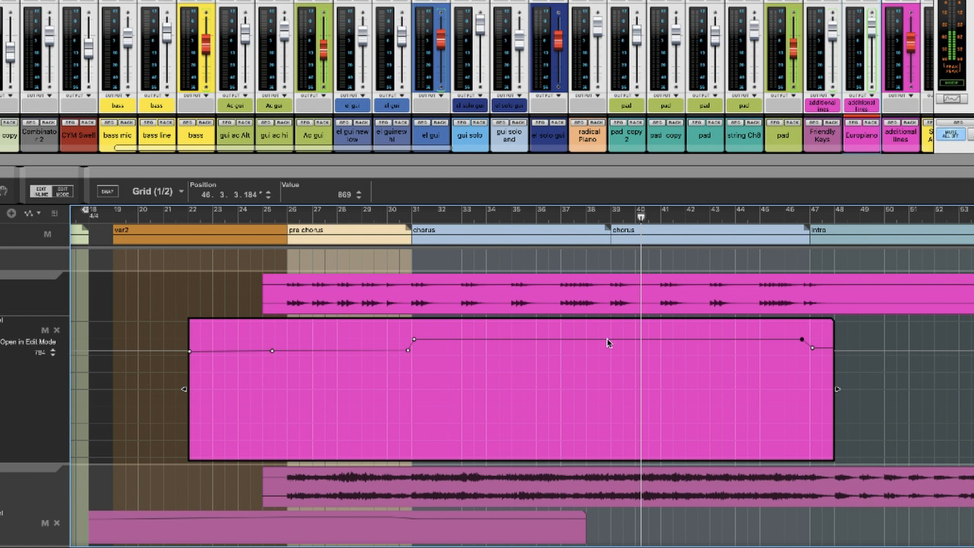
- Split the Europiano audio clip at the chorus start at bar 31 and in the middle of bar 48
click(656, 306)
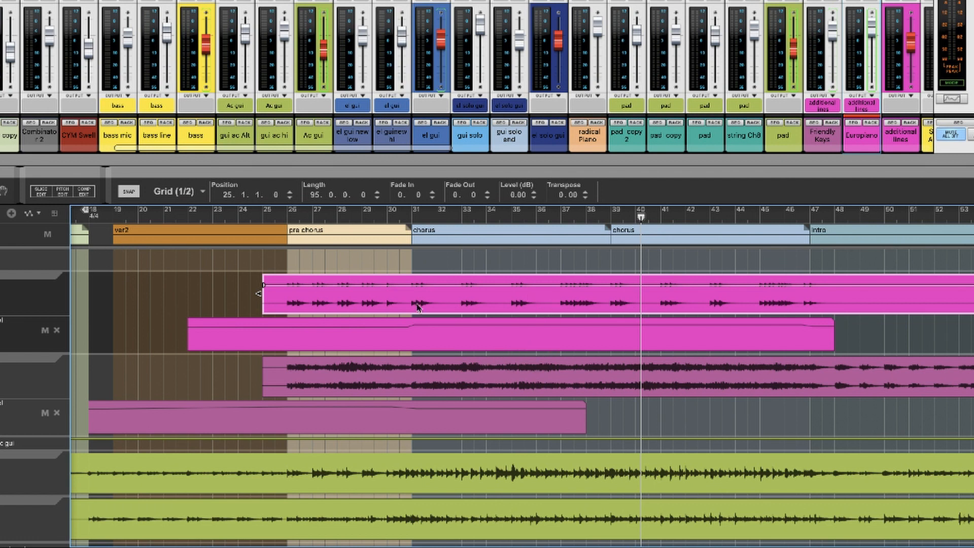
click(253, 261)
click(310, 297)
click(415, 292)
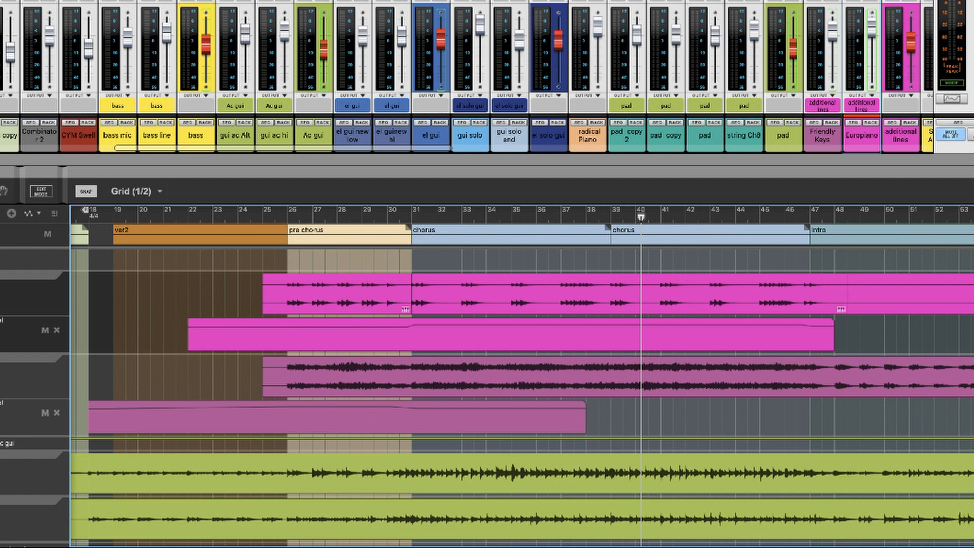
- Raise the clip level of the Europiano chorus part to 3.17 dB and compare it with the pre chorus clip
click(592, 301)
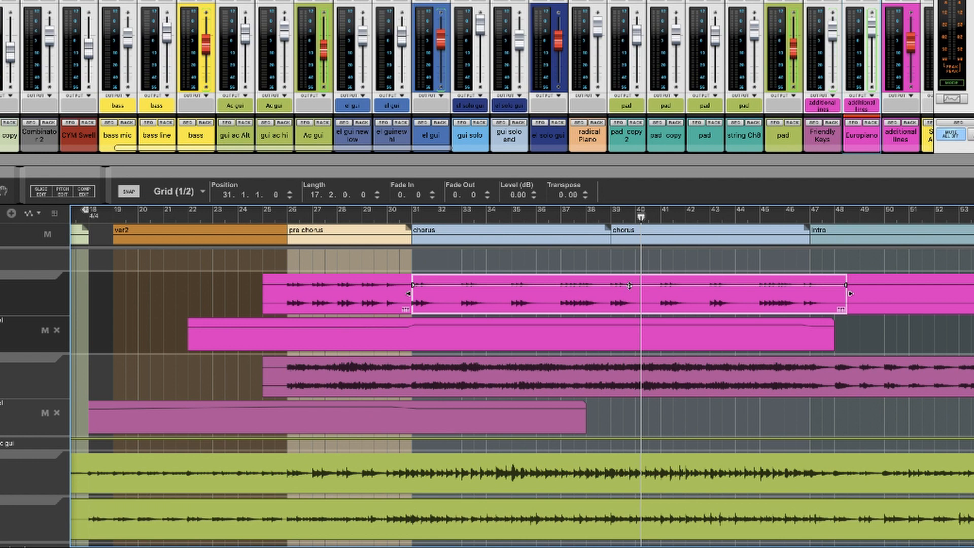
drag(629, 286, 629, 278)
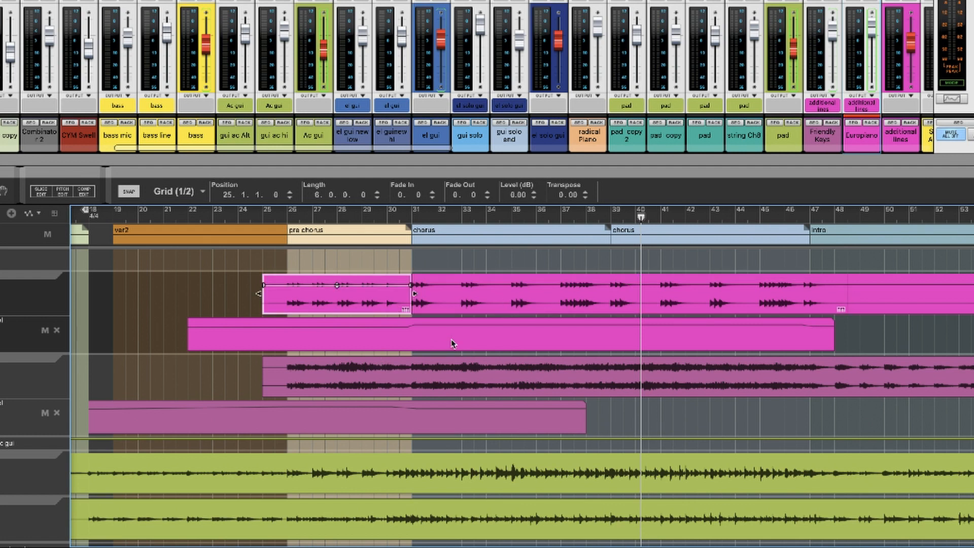
click(488, 349)
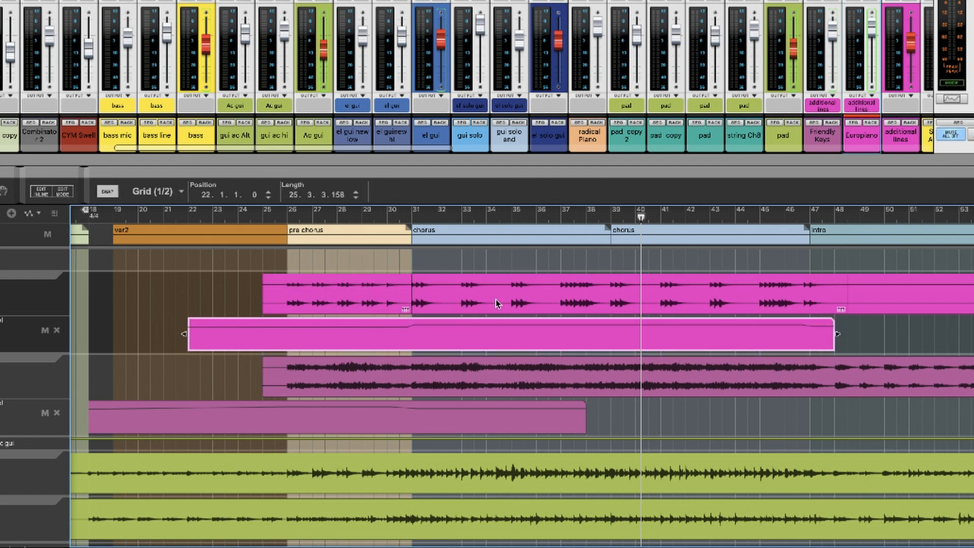
click(564, 305)
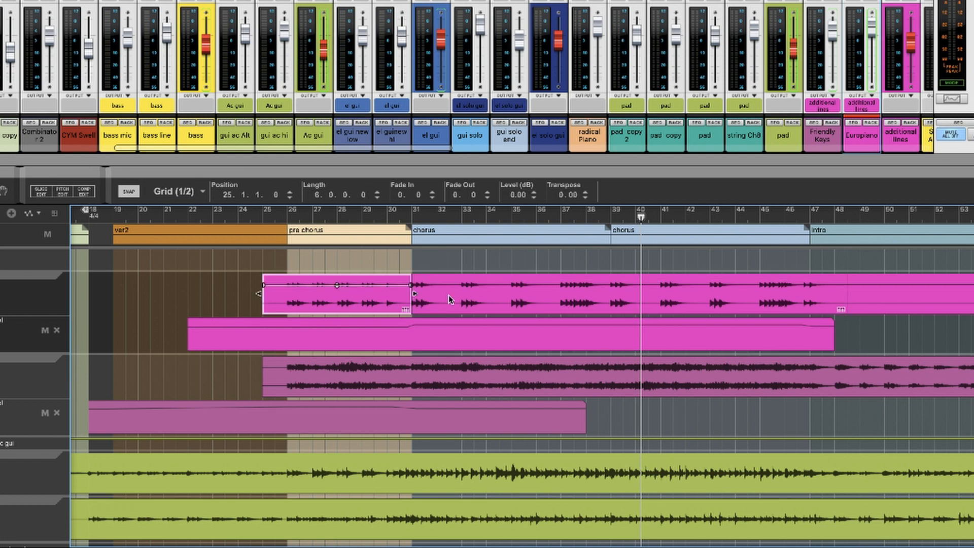
click(408, 302)
click(492, 300)
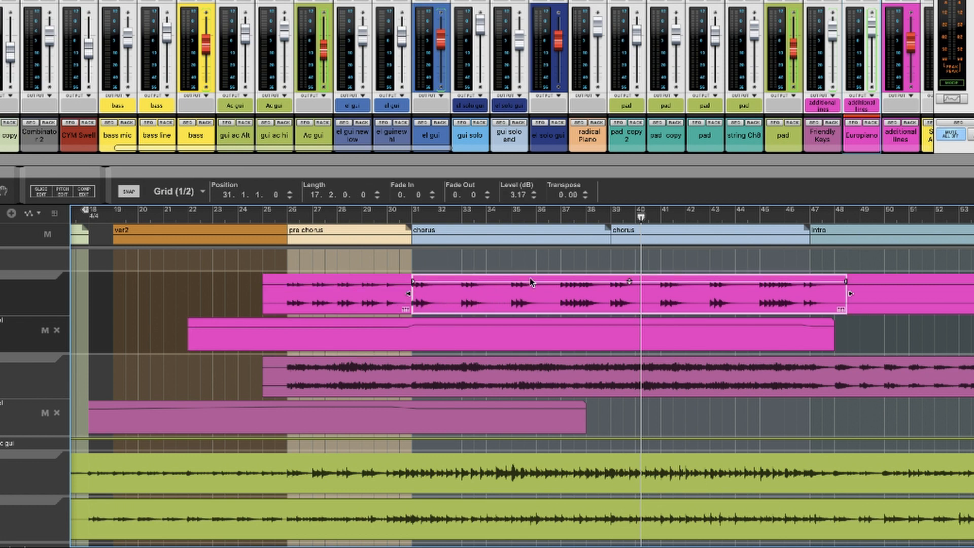
- Undo the Europiano clip level change and both audio clip splits
scroll(666, 310, right, 3)
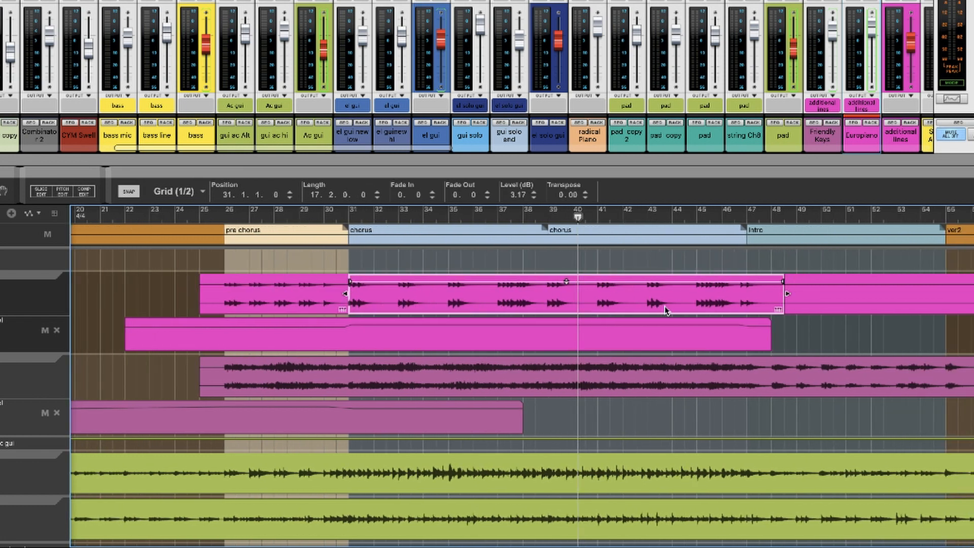
key(ctrl+z)
scroll(665, 305, left, 3)
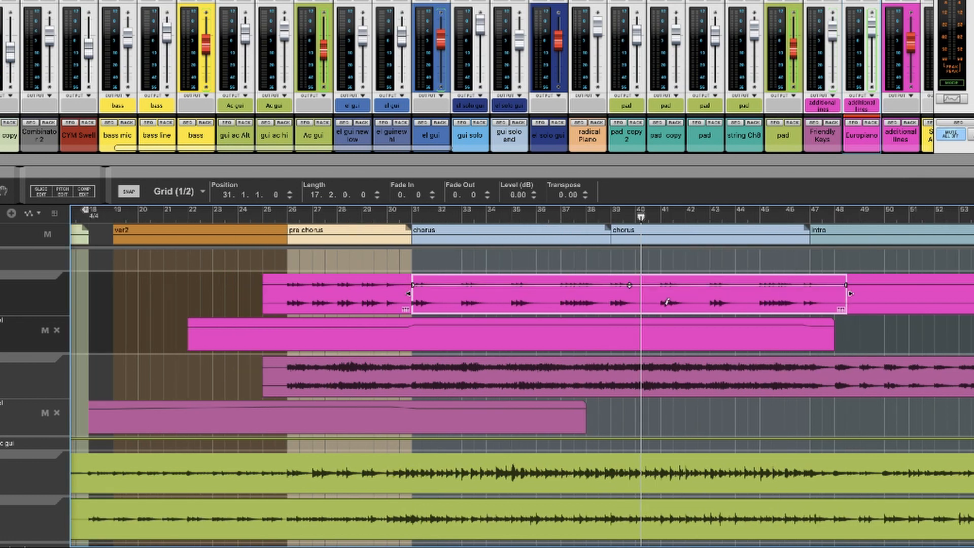
key(ctrl+z)
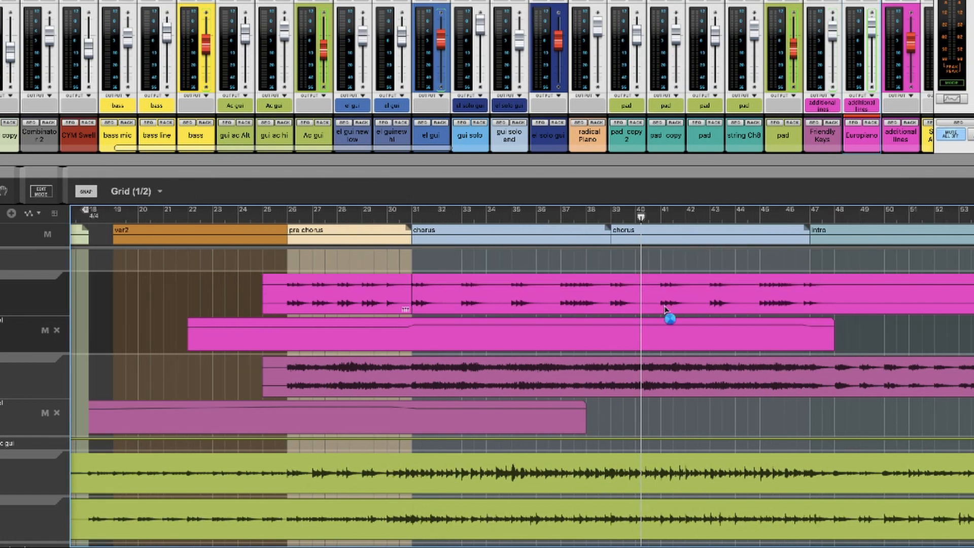
key(ctrl+z)
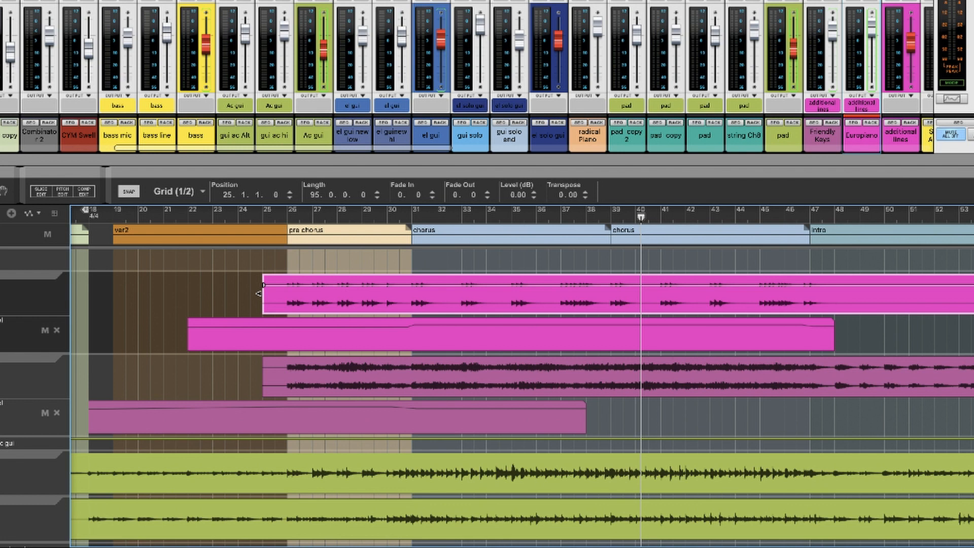
- Review the Europiano level automation against the song's sections and open its automation clip for editing
key(w)
key(w)
key(w)
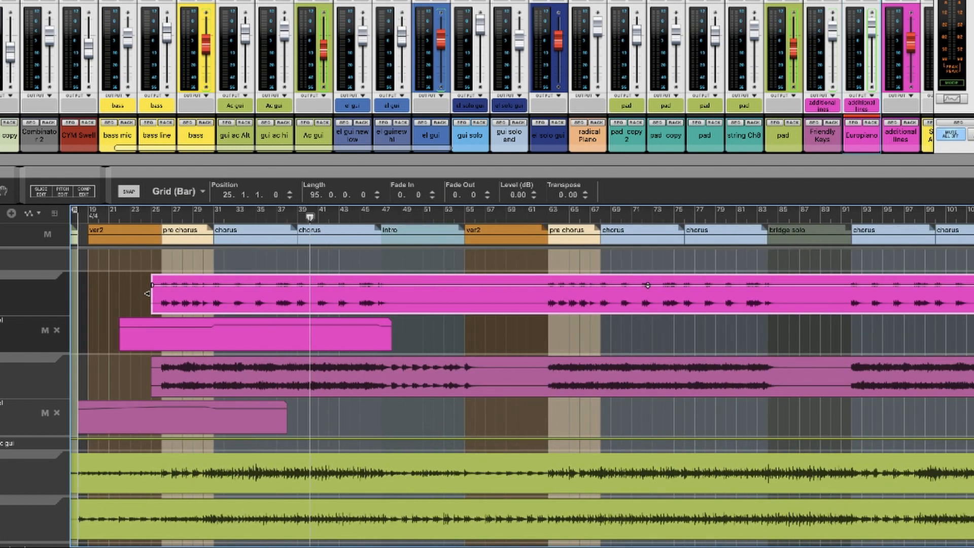
key(w)
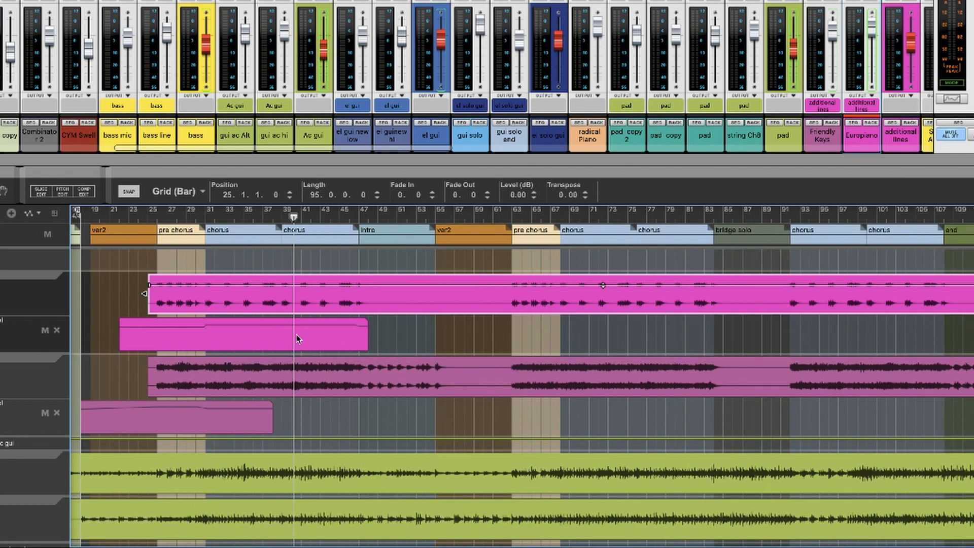
click(270, 341)
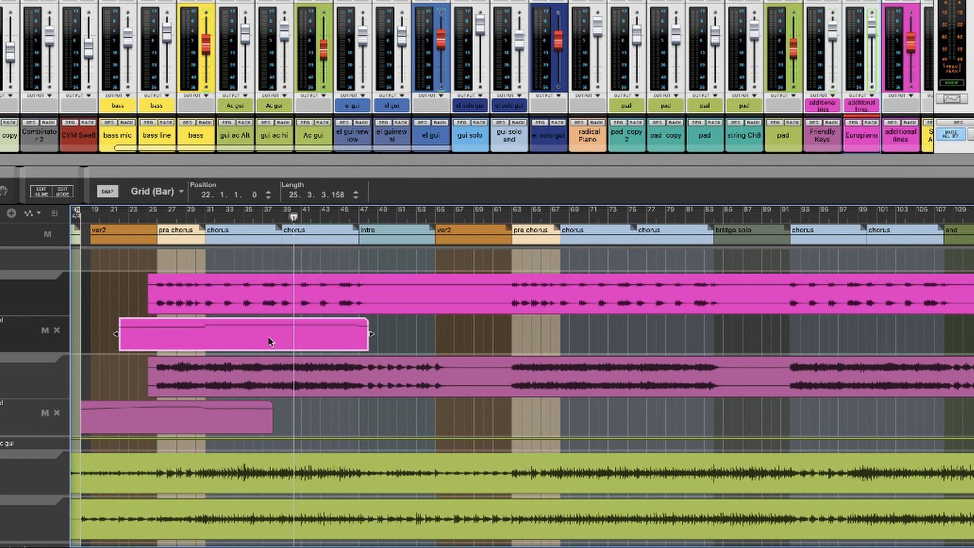
double_click(254, 344)
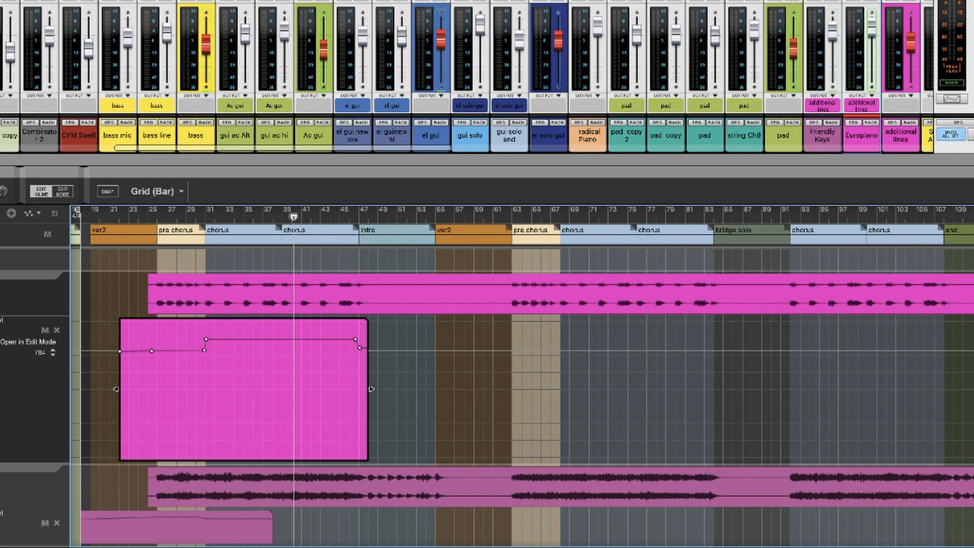
drag(174, 547, 112, 547)
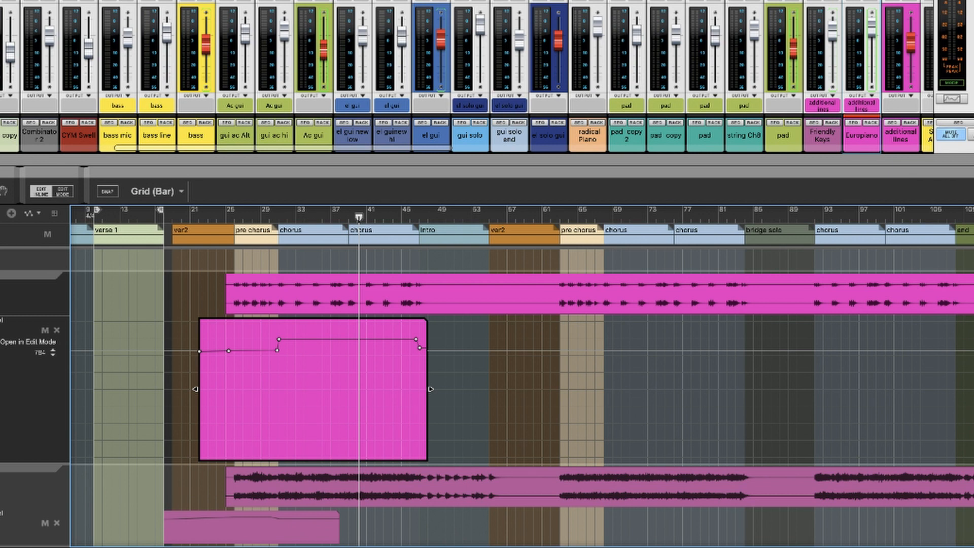
drag(761, 547, 537, 547)
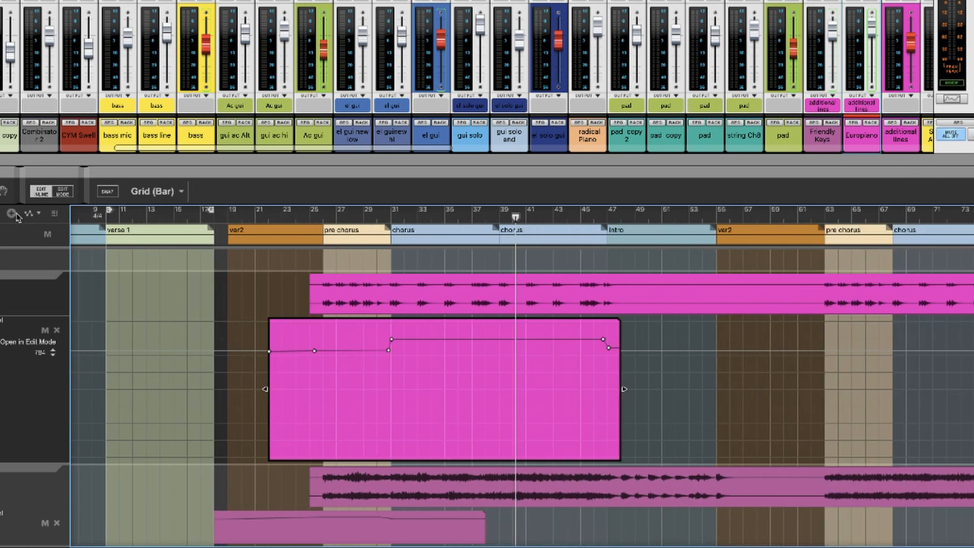
- Close the Europiano automation, bring up the drum tracks in the sequencer and open the drum level automation clip spanning the intro for editing
key(shift+Tab)
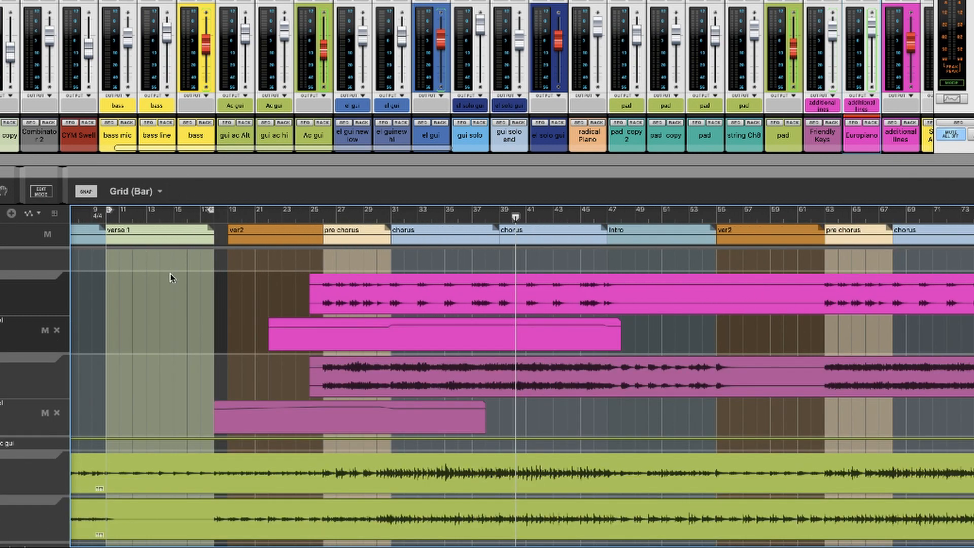
scroll(86, 45, left, 15)
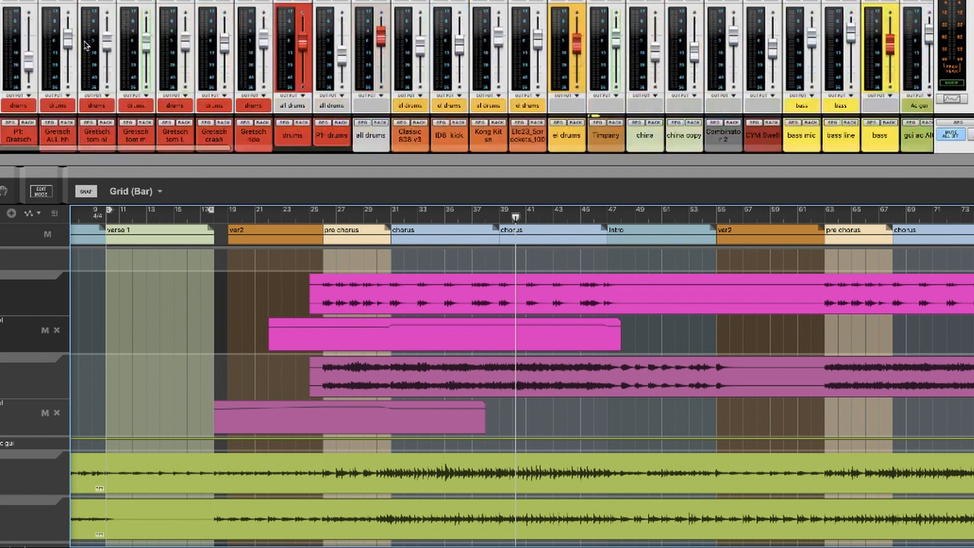
click(382, 1)
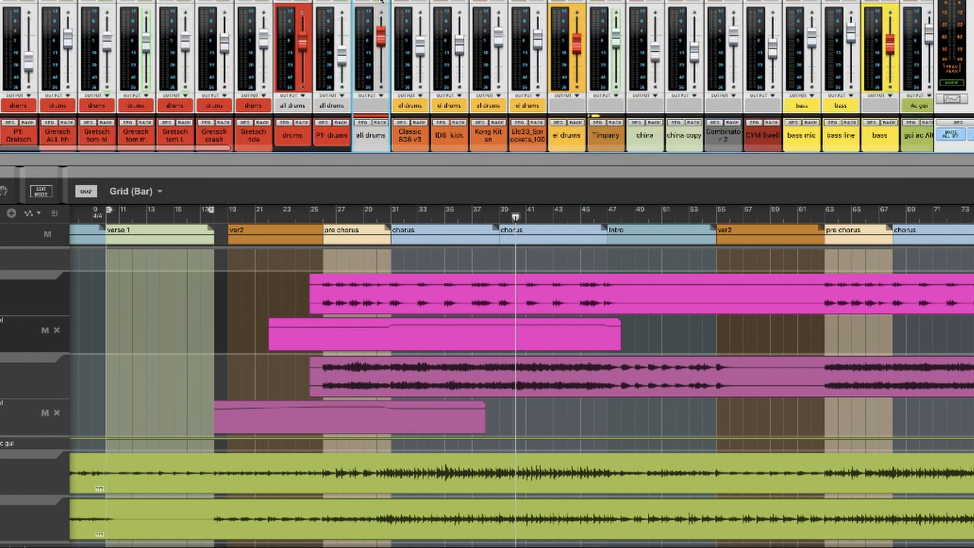
click(362, 123)
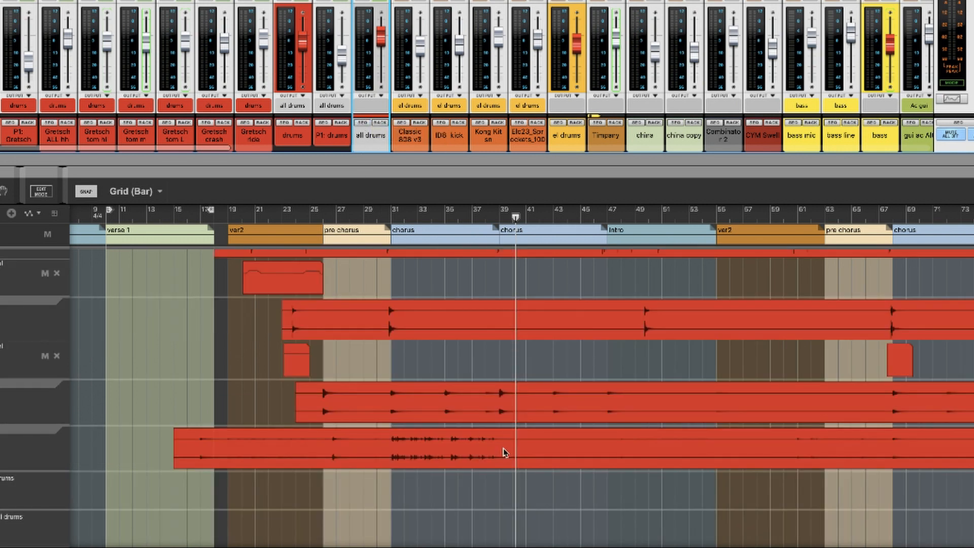
scroll(504, 451, up, 2)
scroll(504, 452, up, 5)
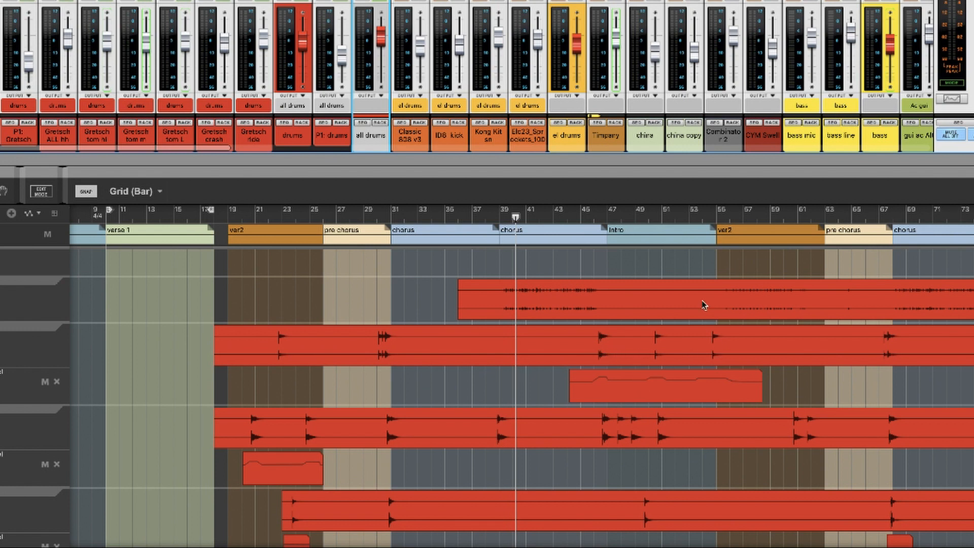
double_click(648, 391)
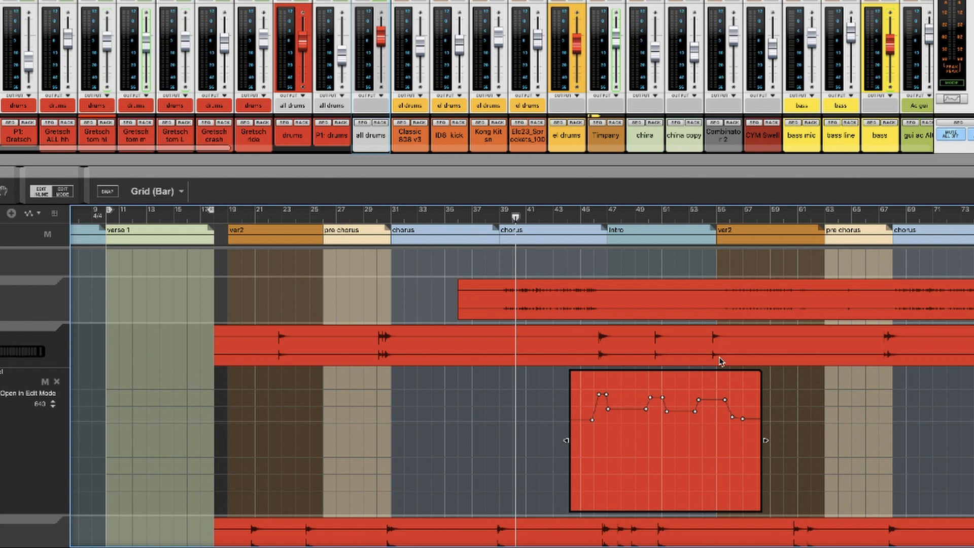
- Play the song from about bar 44 into the intro to hear the drum fills with their level automation
click(576, 217)
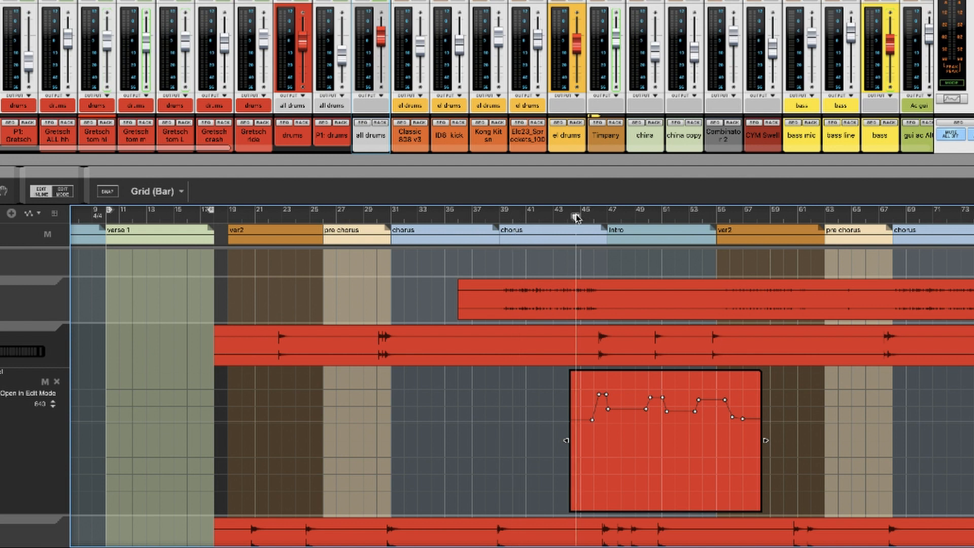
key(space)
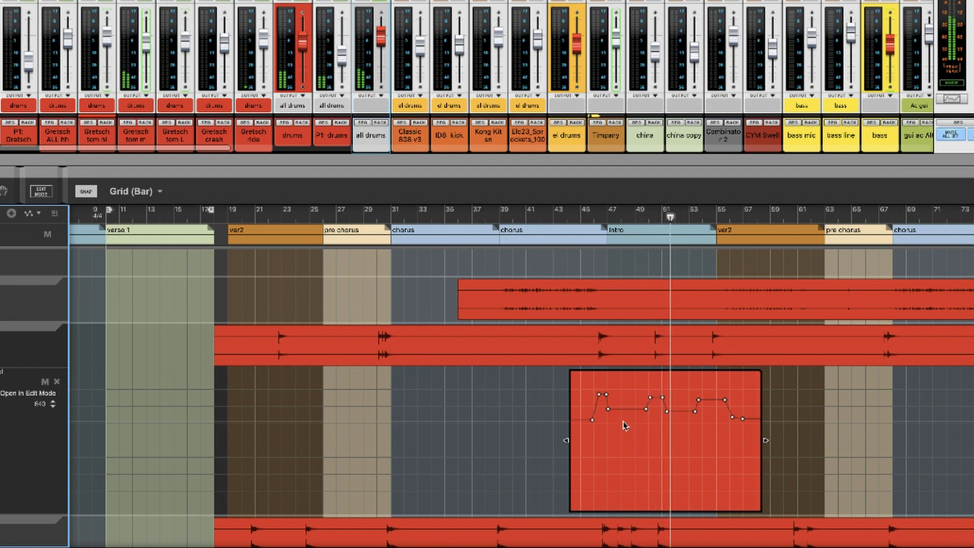
key(space)
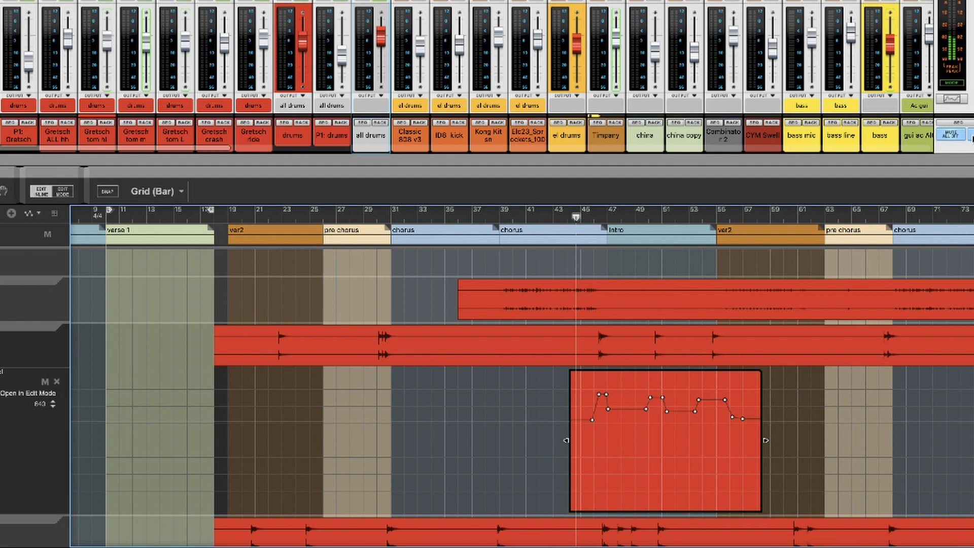
click(570, 217)
key(space)
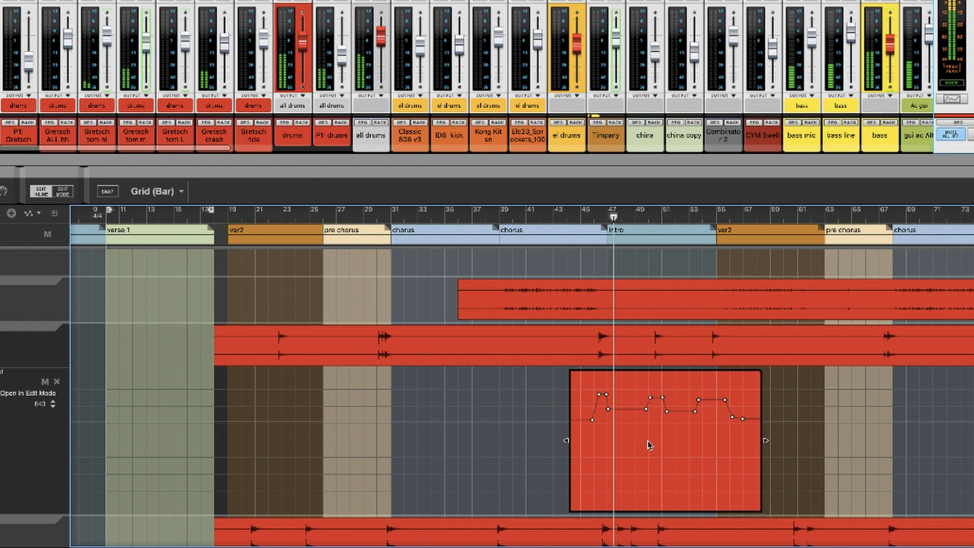
- Examine the level automation clips on the drum tracks from the intro through the bridge solo and final choruses
key(e)
key(e)
key(e)
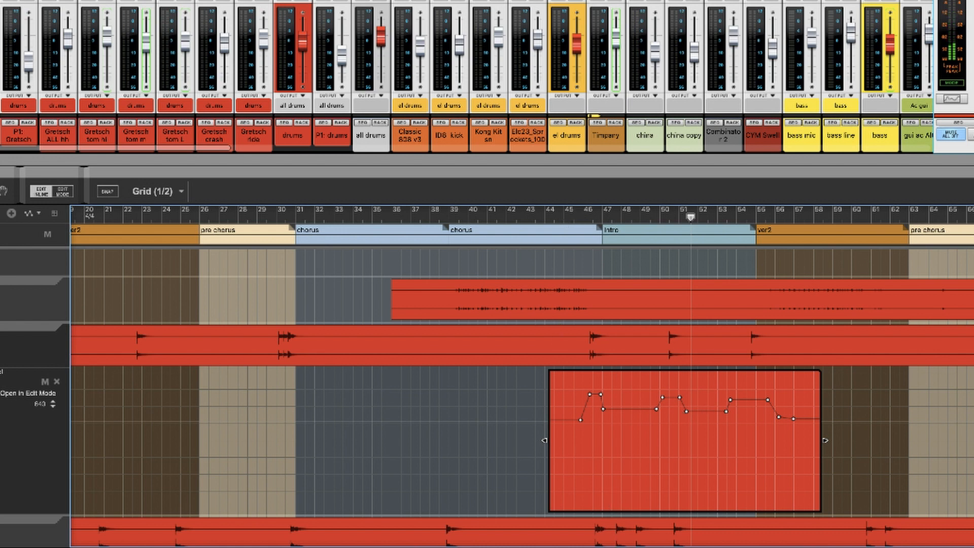
key(g)
key(g)
key(g)
key(g)
key(g)
key(g)
key(g)
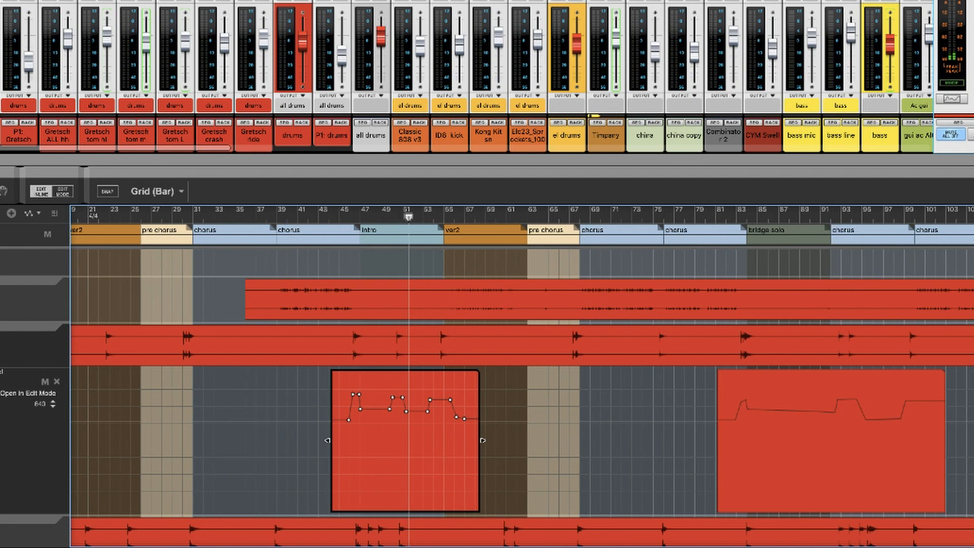
scroll(840, 364, right, 3)
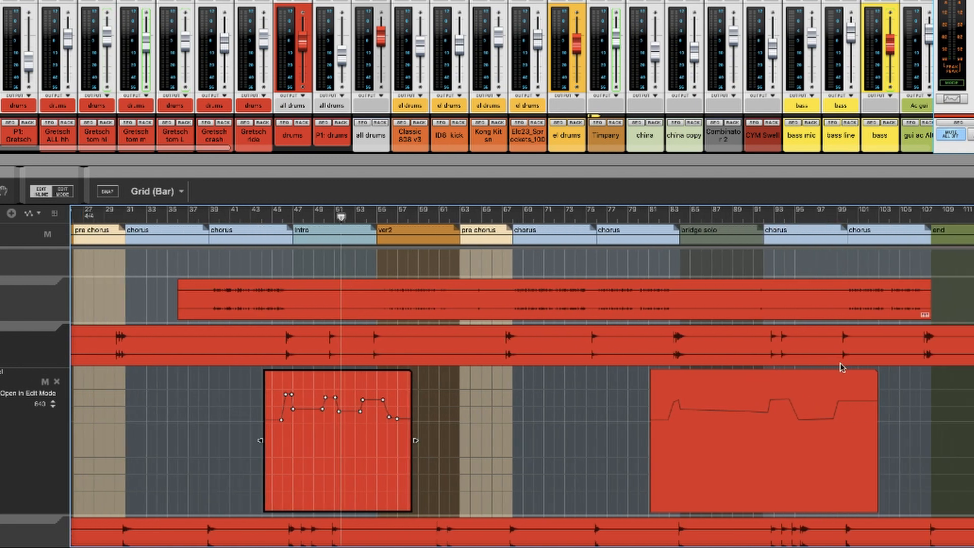
scroll(621, 416, down, 5)
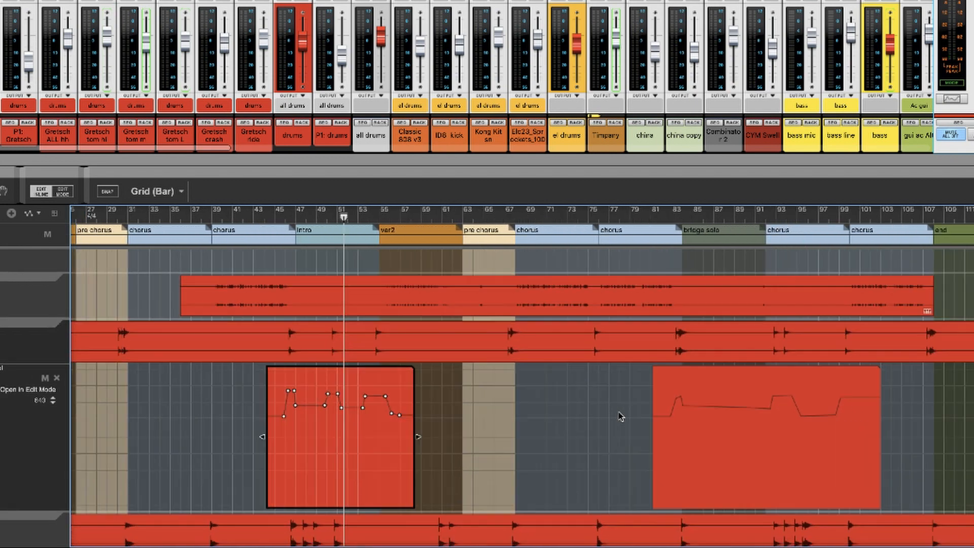
scroll(621, 416, down, 1)
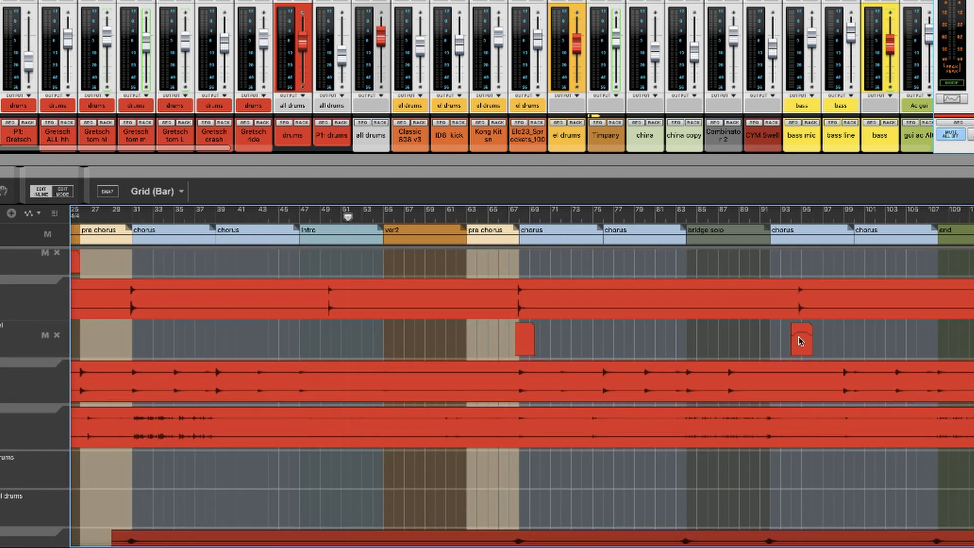
scroll(525, 341, down, 4)
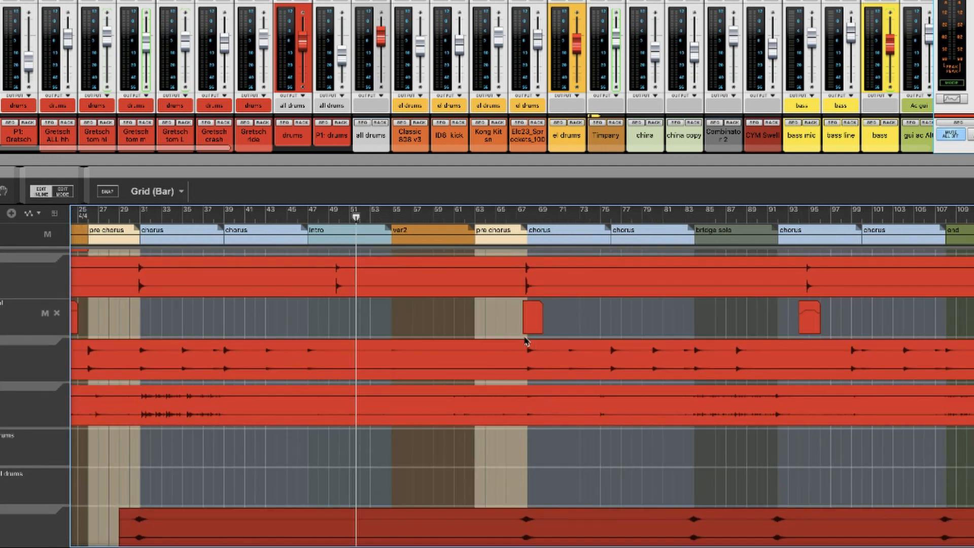
scroll(525, 341, down, 3)
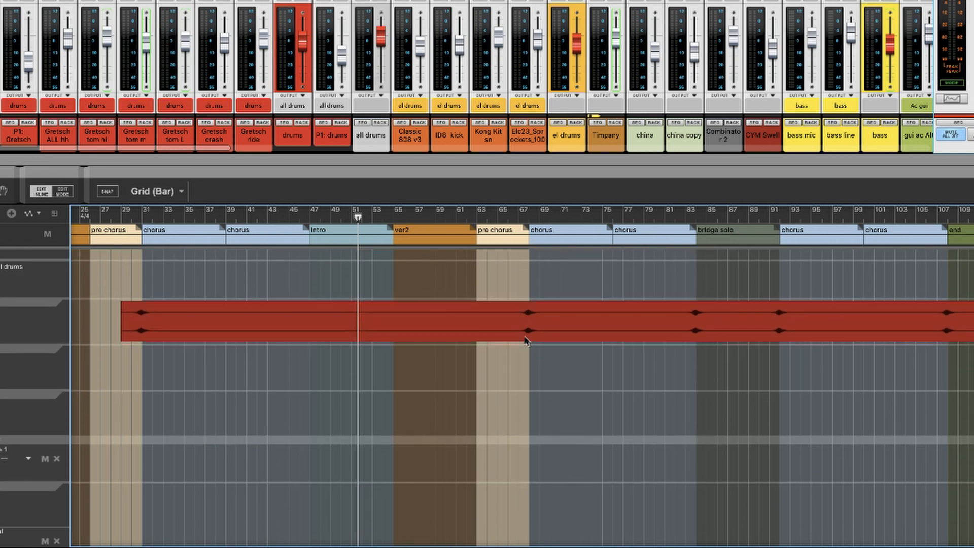
scroll(525, 341, down, 3)
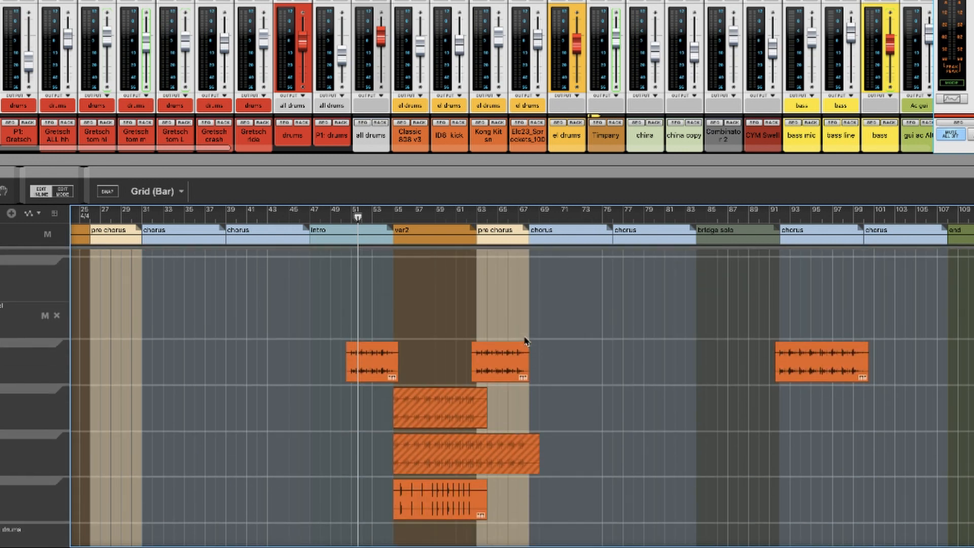
scroll(525, 341, up, 4)
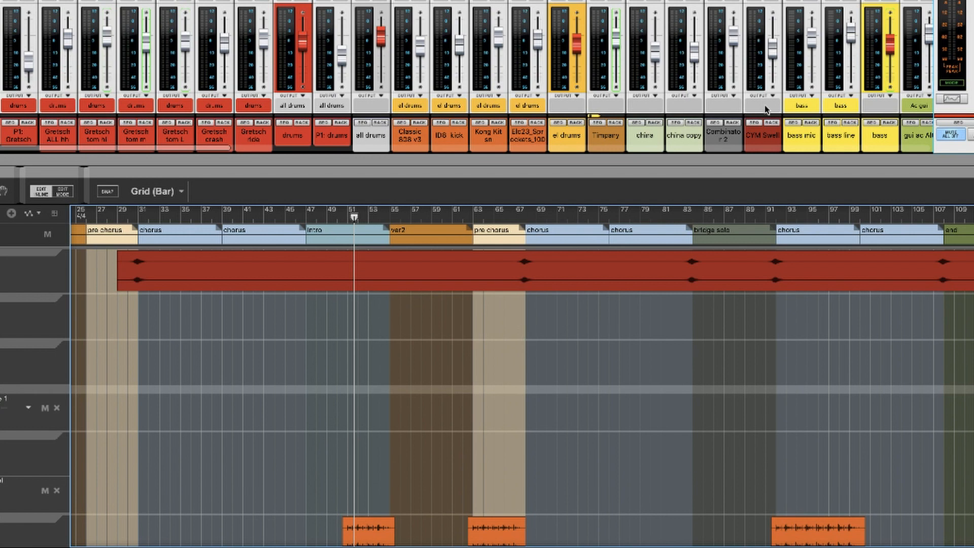
- Bring up the bass track in the sequencer, review its level automation clips and place the playhead just before the first chorus clip
scroll(879, 128, right, 10)
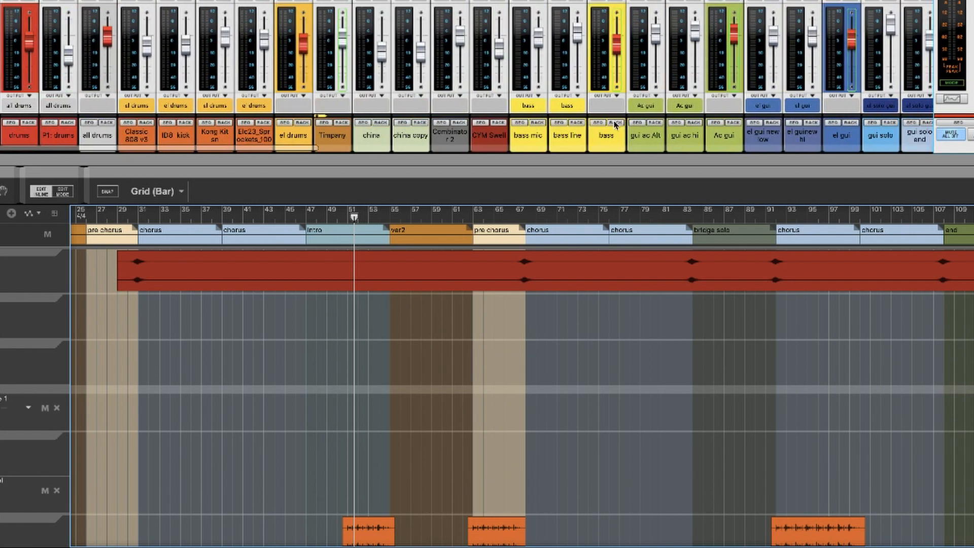
click(608, 123)
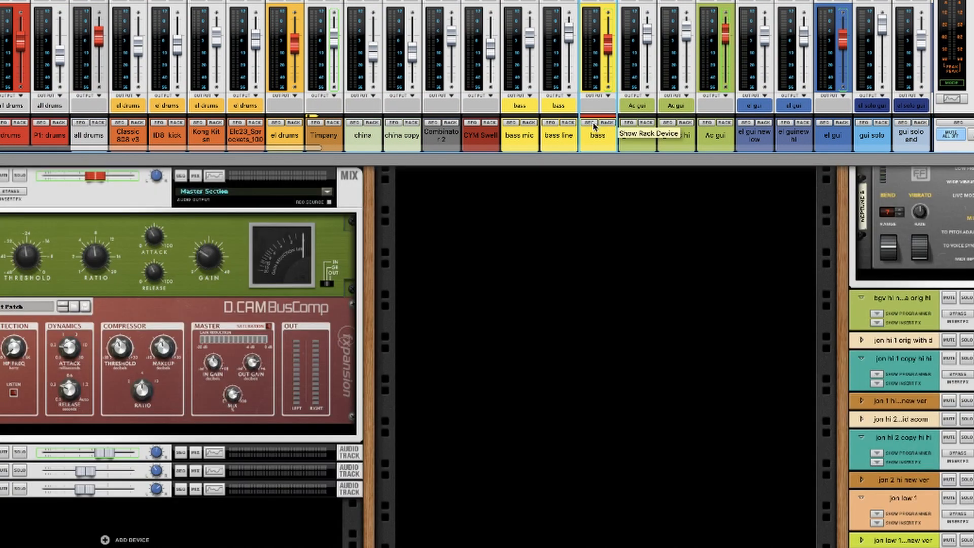
click(587, 125)
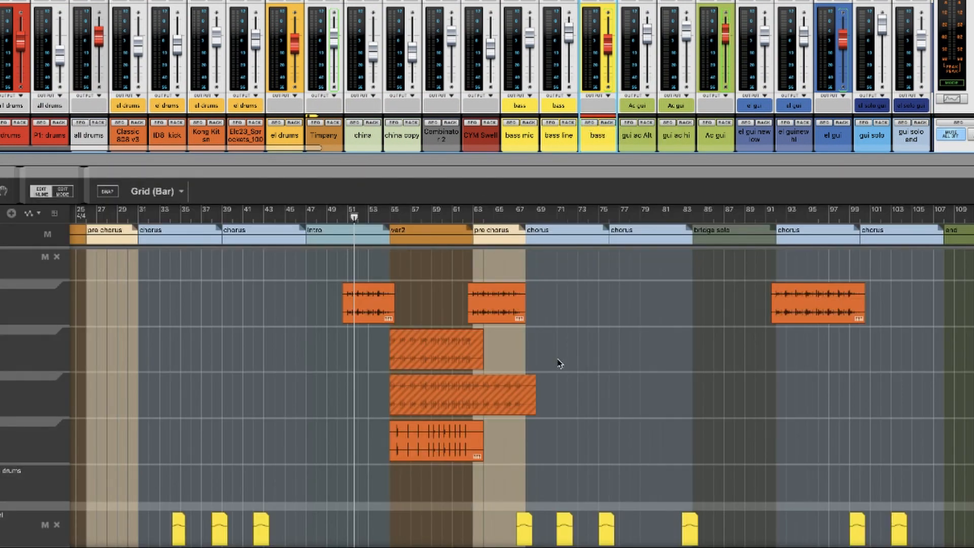
scroll(559, 362, down, 5)
scroll(560, 362, down, 5)
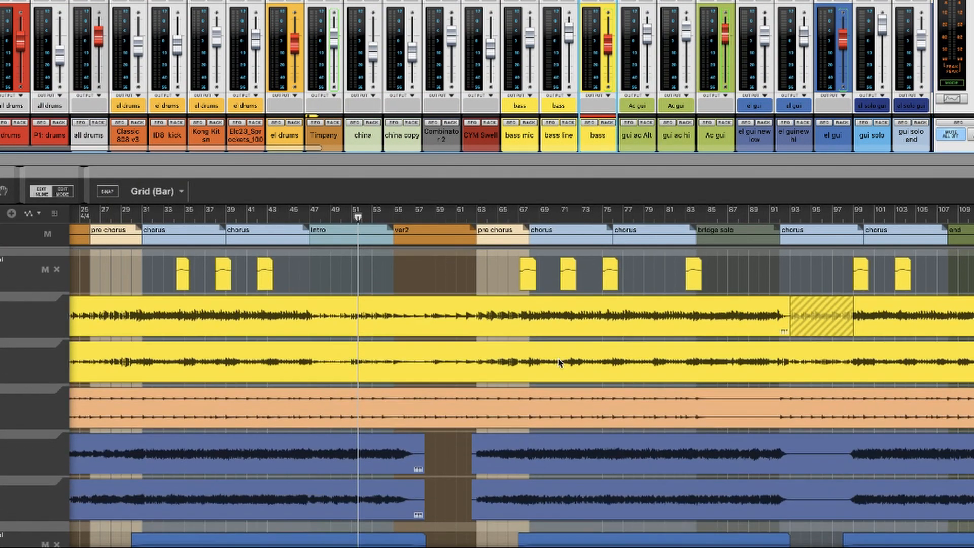
scroll(559, 362, left, 5)
scroll(558, 358, left, 5)
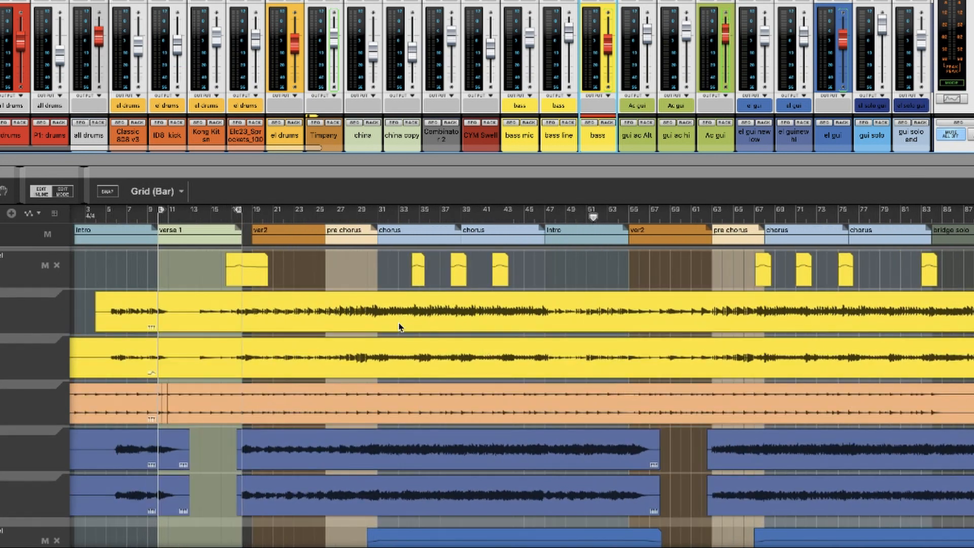
scroll(423, 300, up, 1)
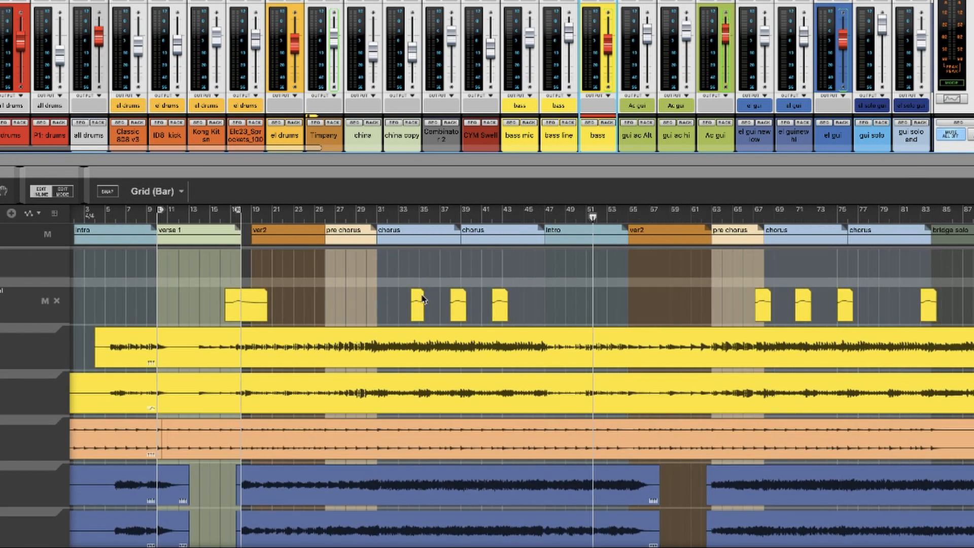
click(405, 218)
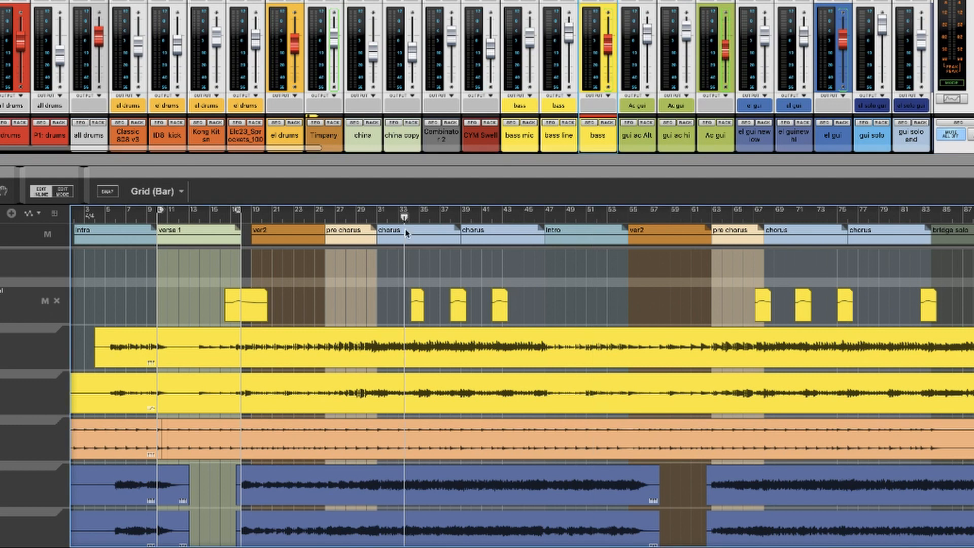
click(420, 310)
scroll(419, 311, down, 4)
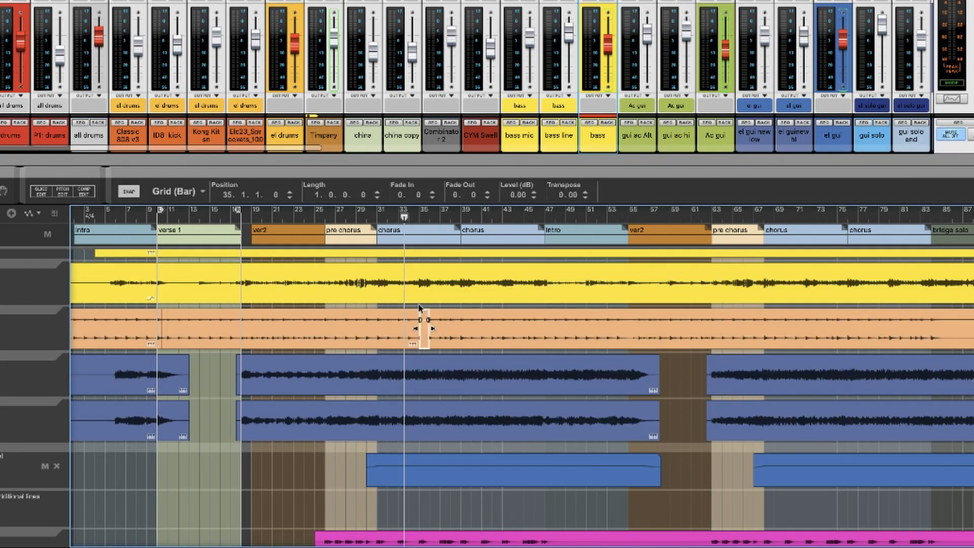
scroll(419, 307, up, 6)
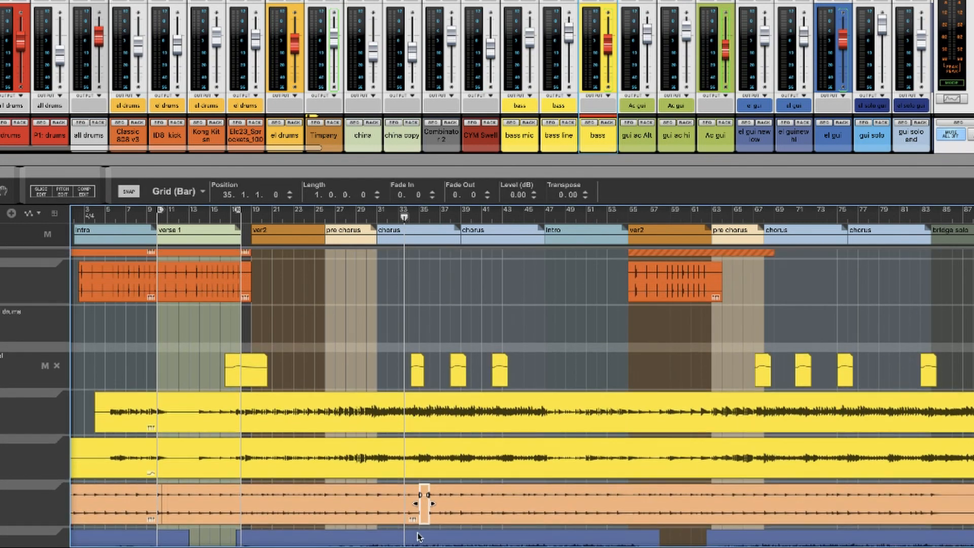
key(Delete)
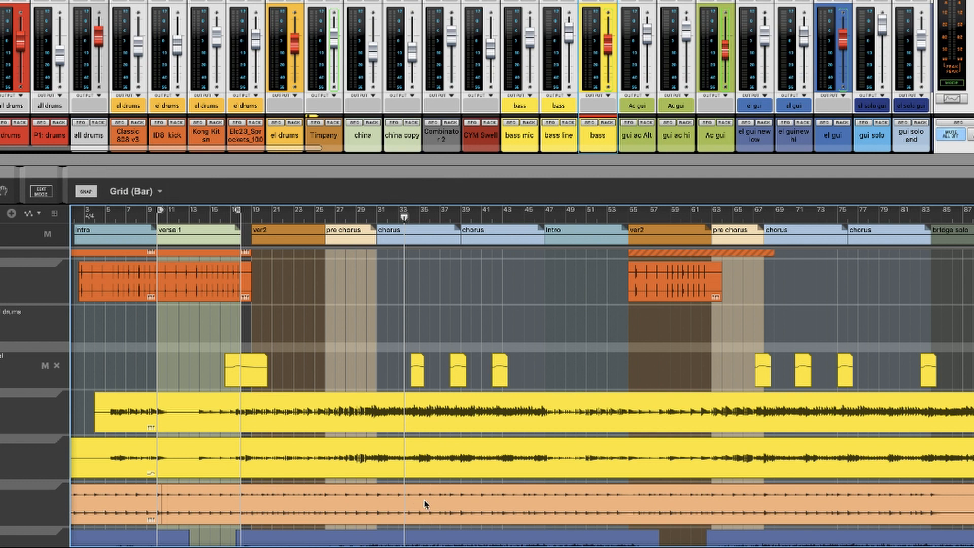
- Open the bass level automation clip at bar 34 for editing, play through it and return the playhead to about bar 31
click(419, 373)
double_click(419, 373)
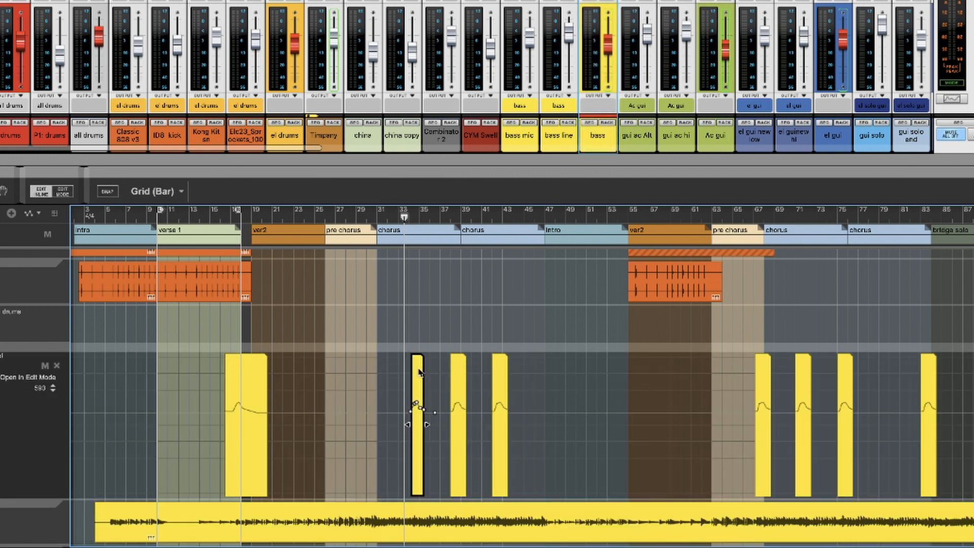
scroll(419, 373, up, 10)
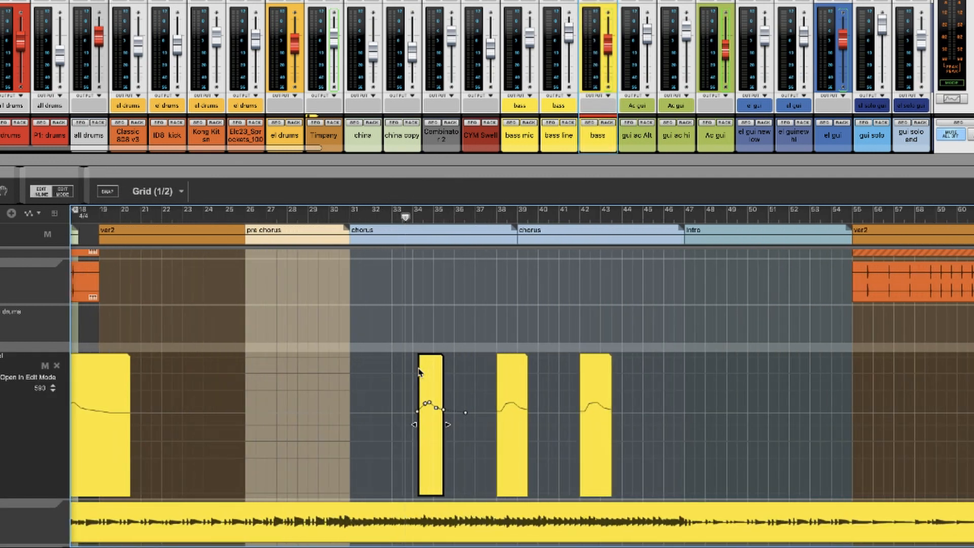
scroll(419, 373, up, 6)
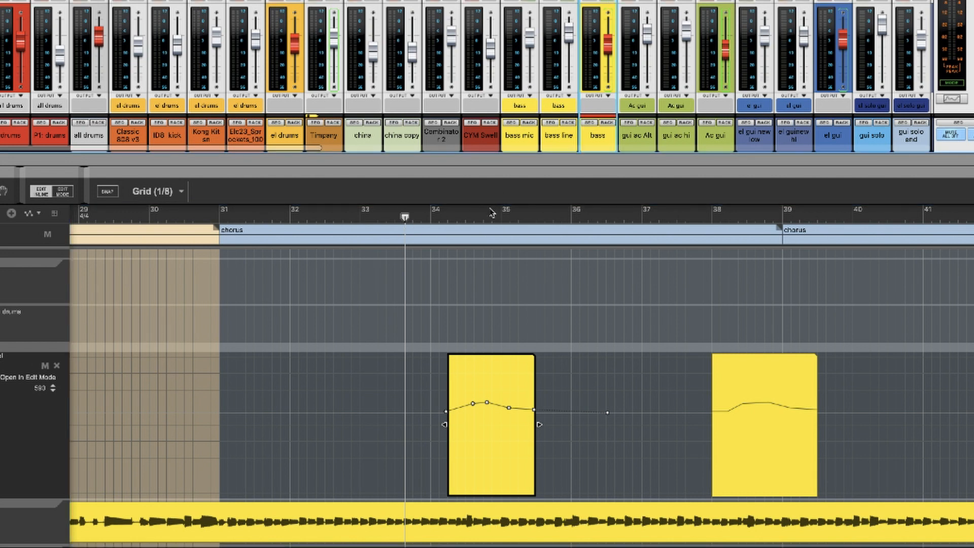
key(space)
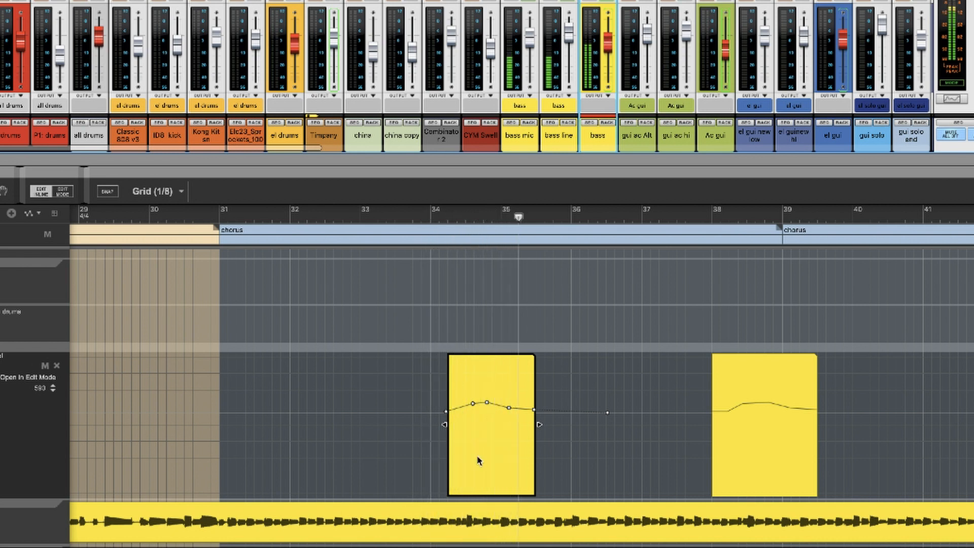
key(space)
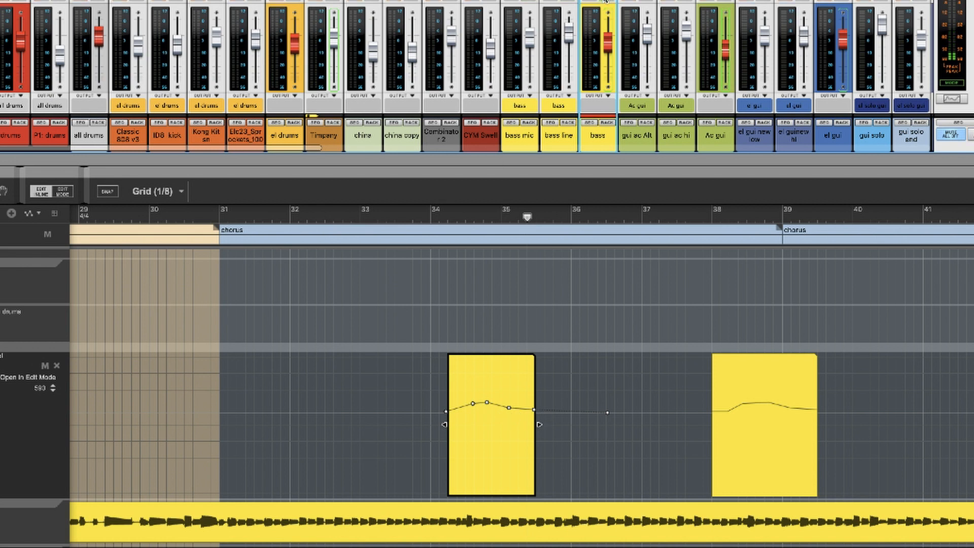
click(269, 218)
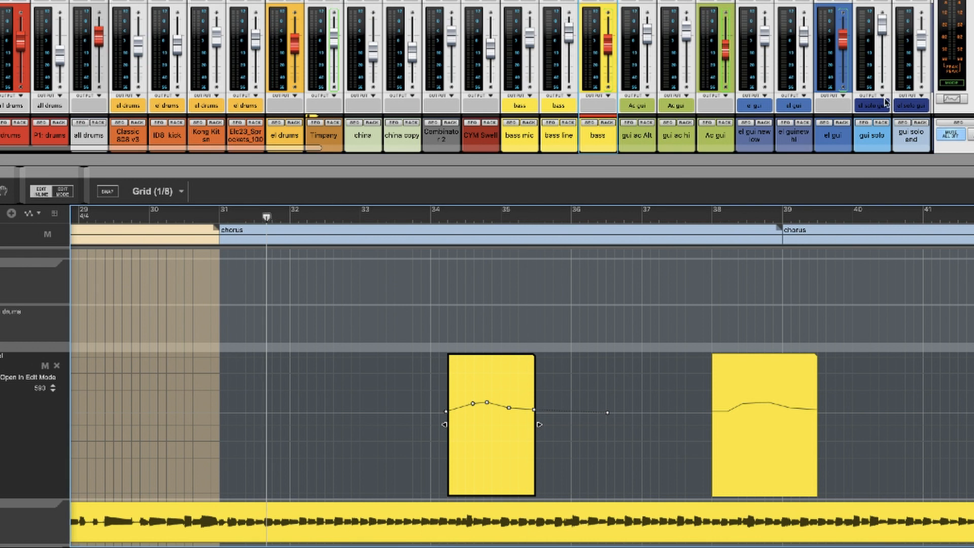
- Play the first chorus through the bass level automation clip at bar 34 and show the bass clips up to the second choruses
key(space)
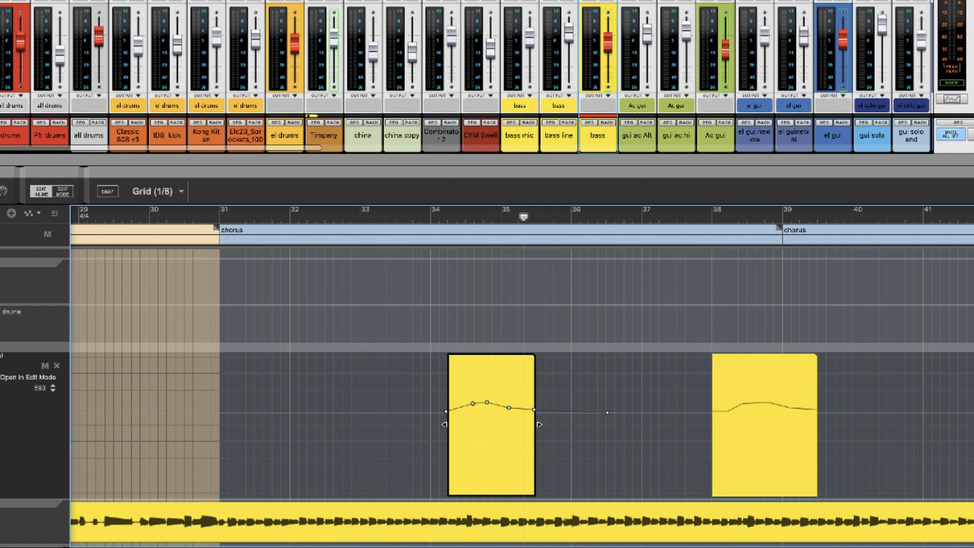
drag(277, 546, 493, 547)
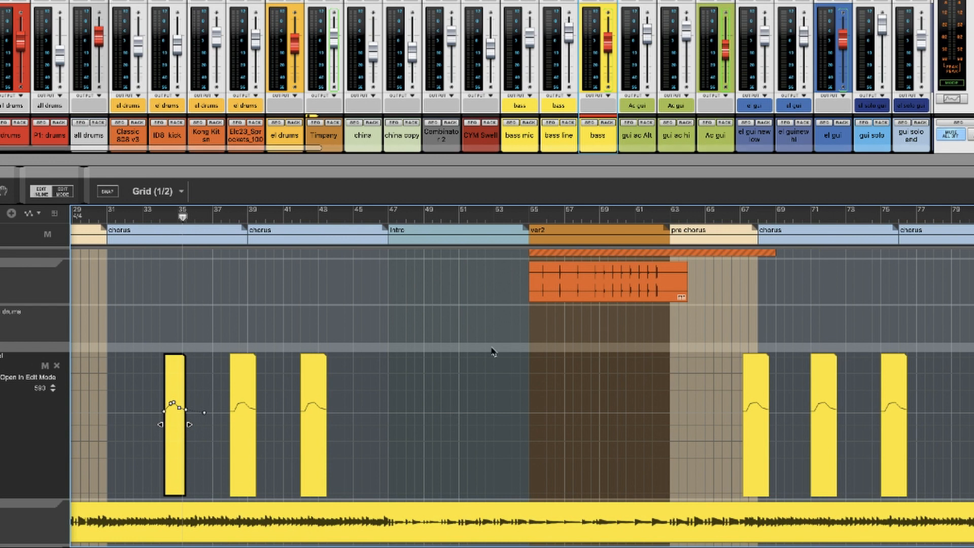
- Bring up the Ac gui track in the sequencer and review its level automation from the song's start through the first choruses
click(725, 124)
click(702, 123)
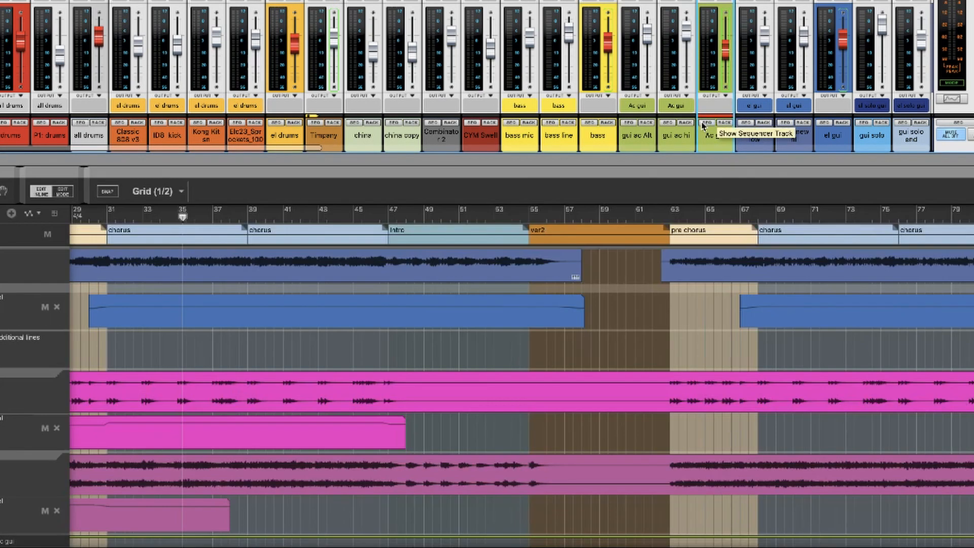
scroll(326, 398, down, 5)
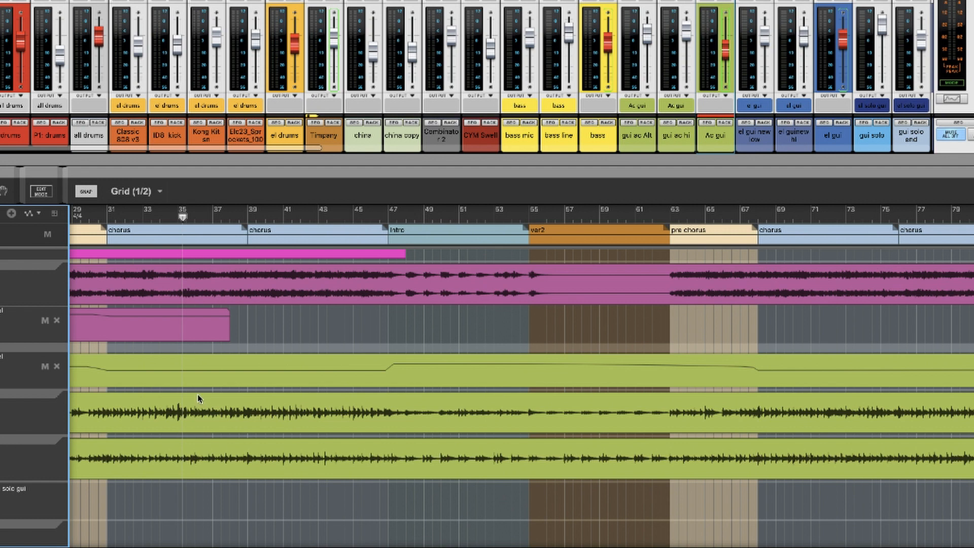
scroll(198, 399, left, 10)
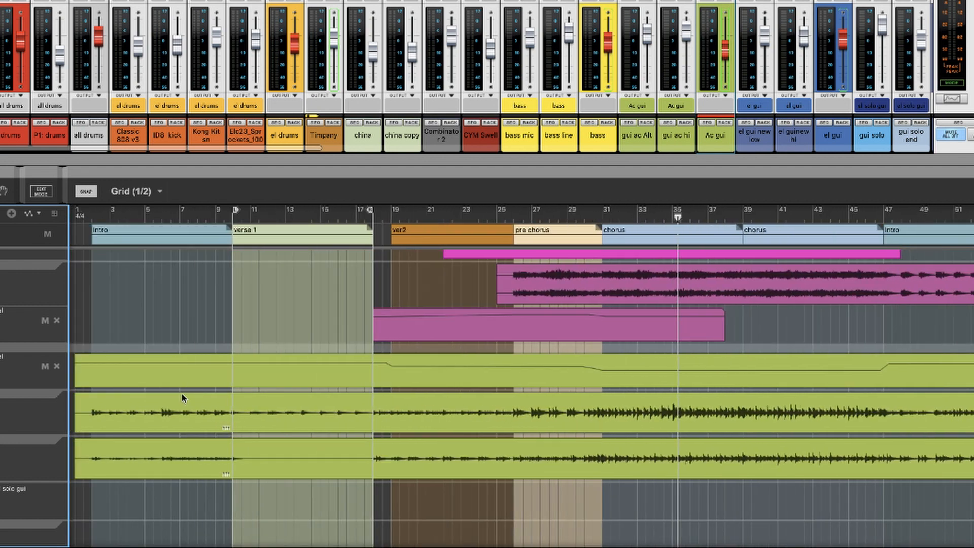
scroll(206, 372, down, 3)
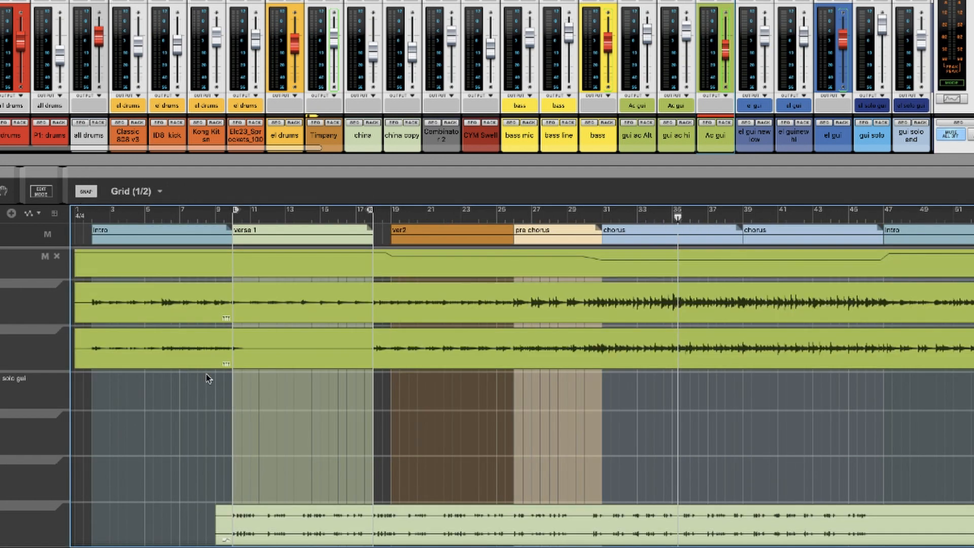
scroll(237, 356, up, 5)
scroll(236, 369, up, 1)
scroll(239, 409, down, 3)
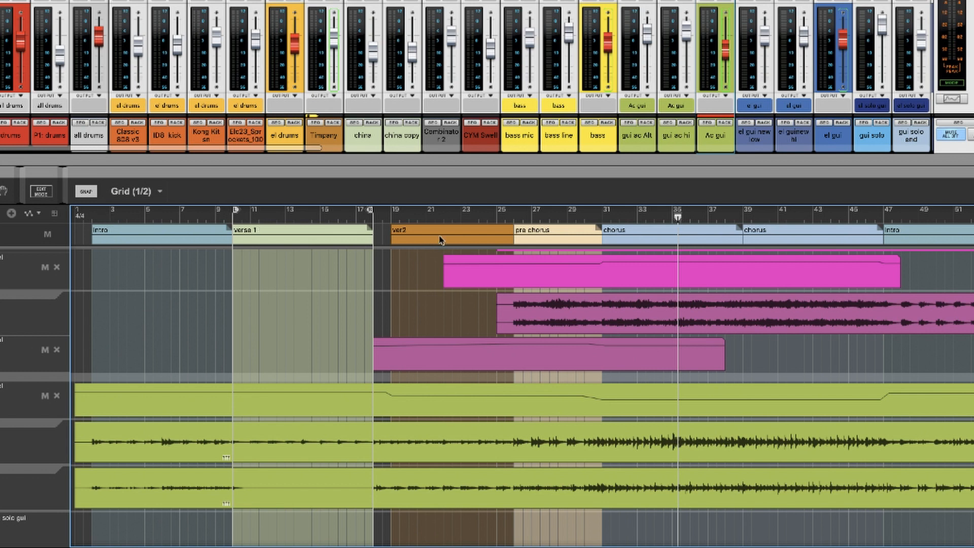
- Open the Ac gui level automation clip for editing and play from the song's start into the chorus while watching the mixer channels
double_click(443, 405)
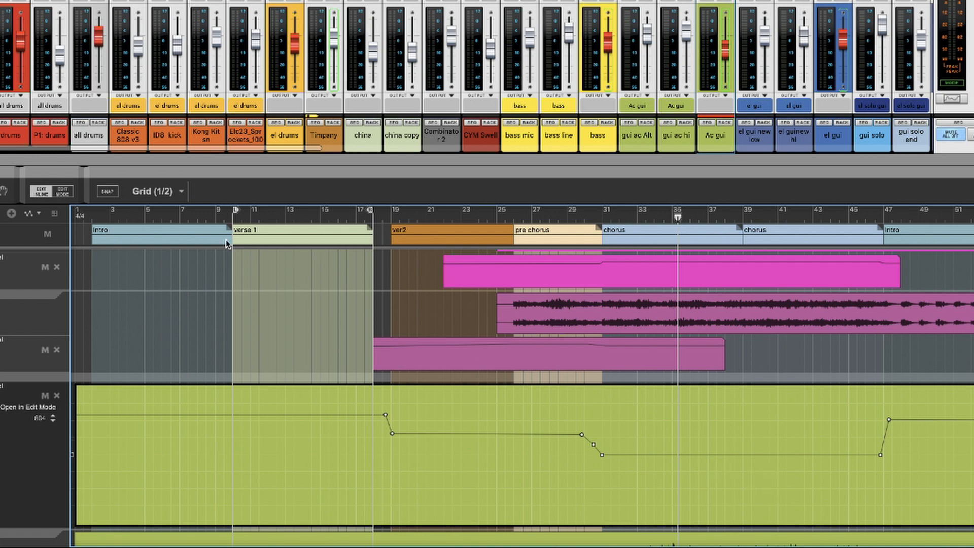
click(85, 219)
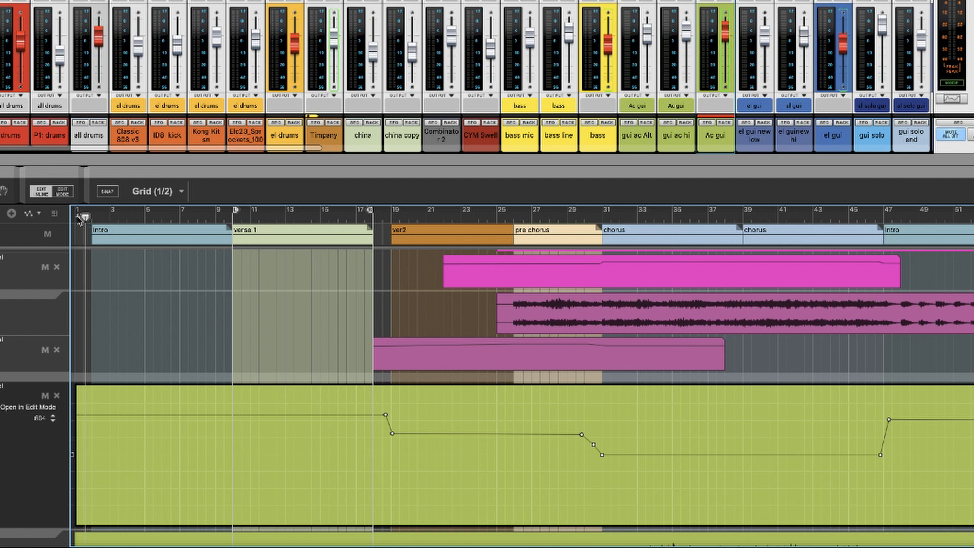
key(space)
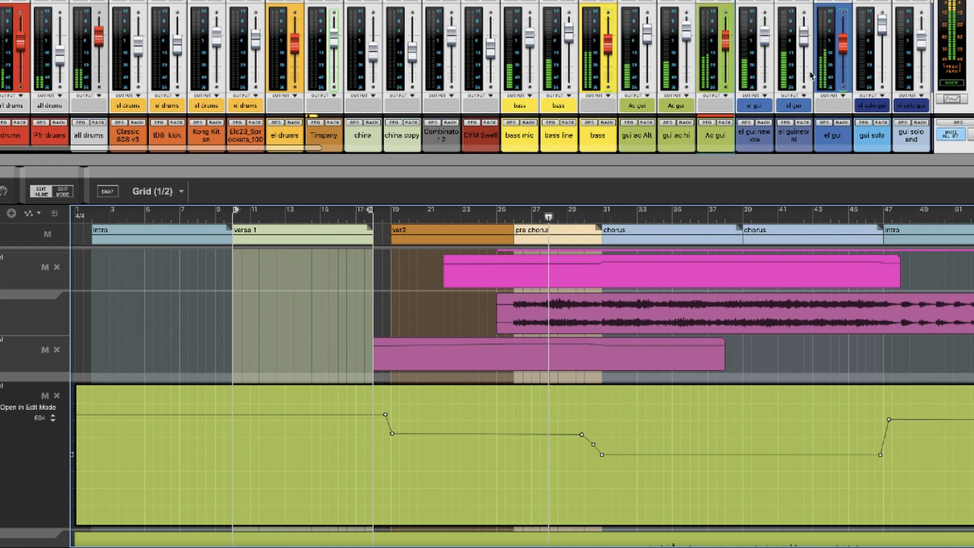
scroll(809, 75, right, 10)
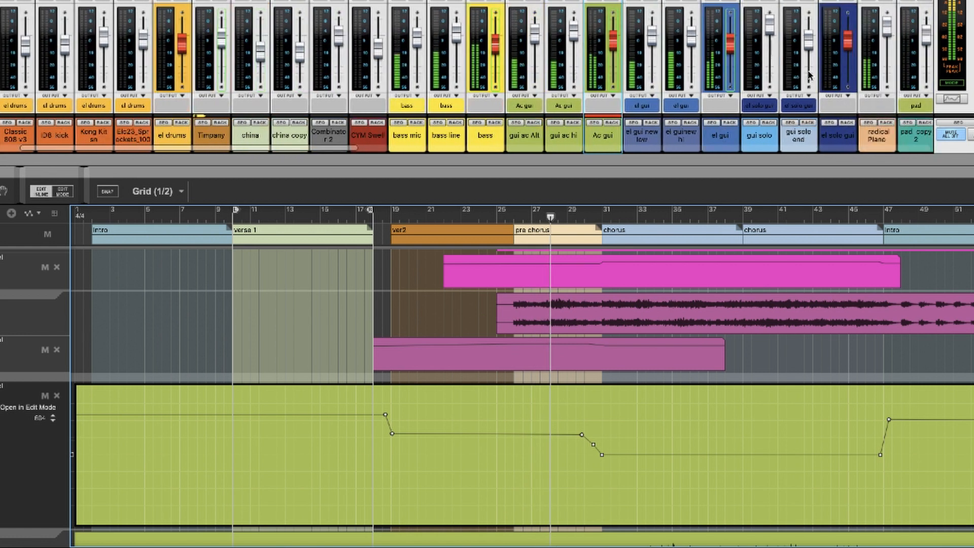
scroll(809, 75, right, 5)
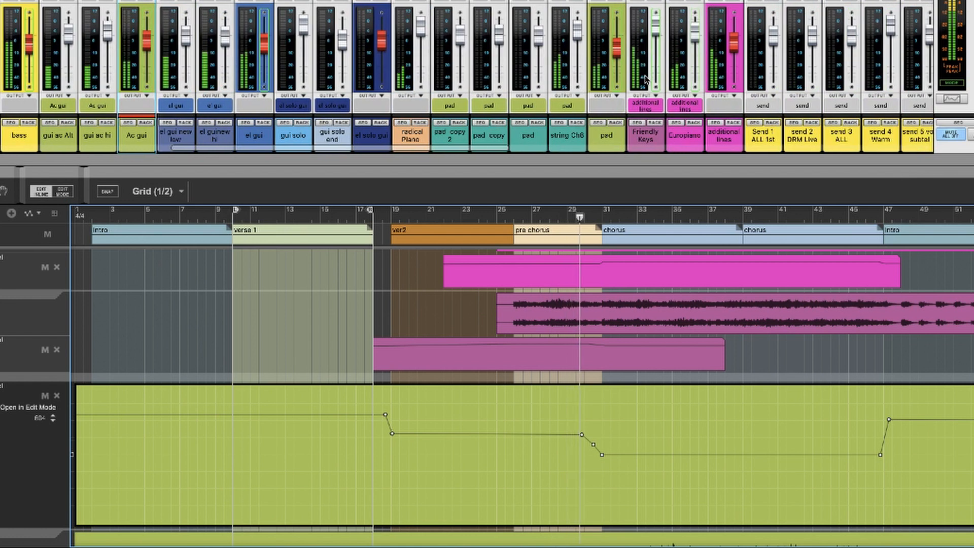
scroll(645, 78, left, 3)
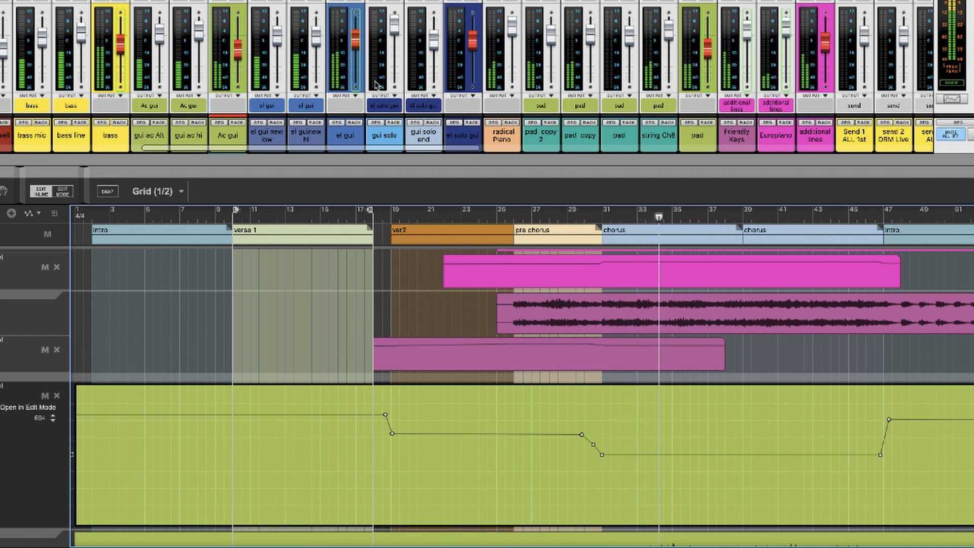
- Mute the Ac gui level automation and play from about bar 30 into the chorus, adjusting the Ac gui fader by hand
click(44, 395)
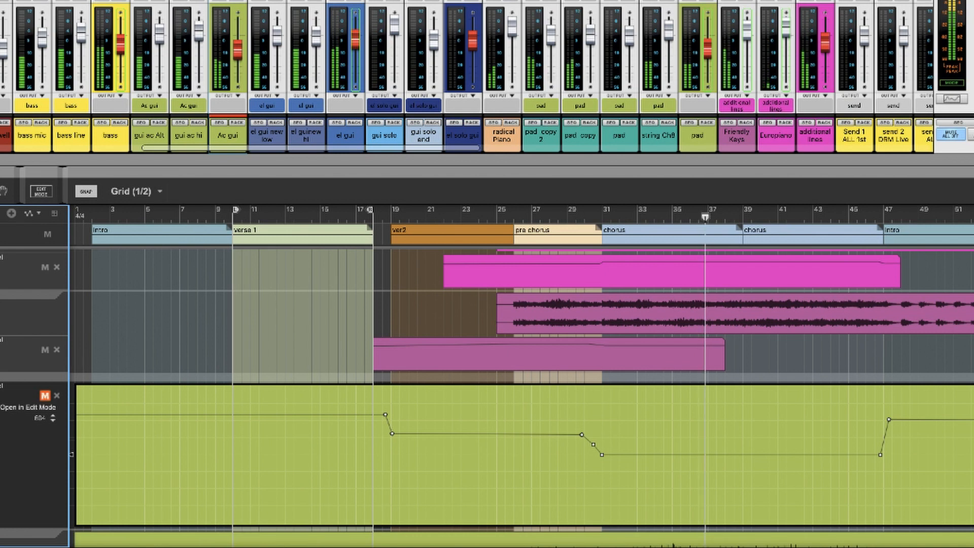
click(584, 214)
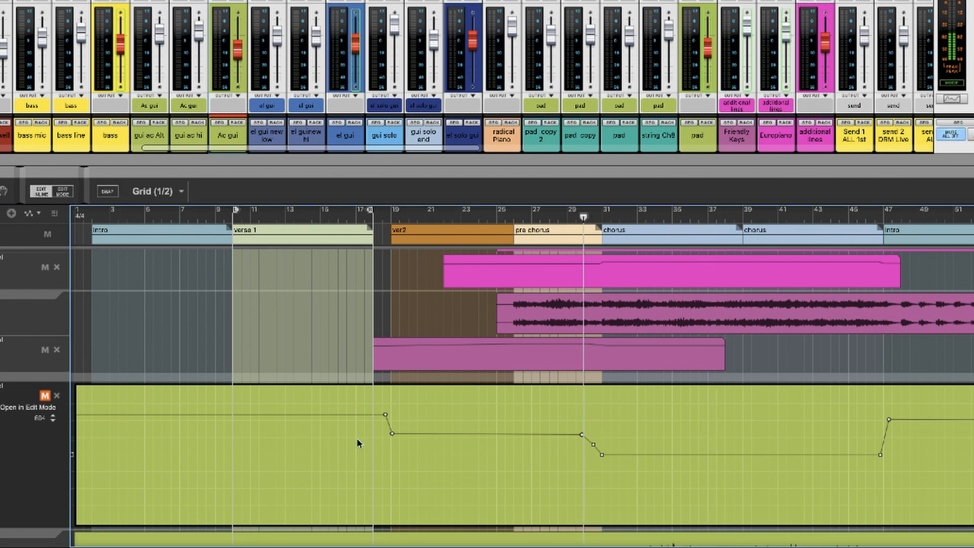
click(564, 217)
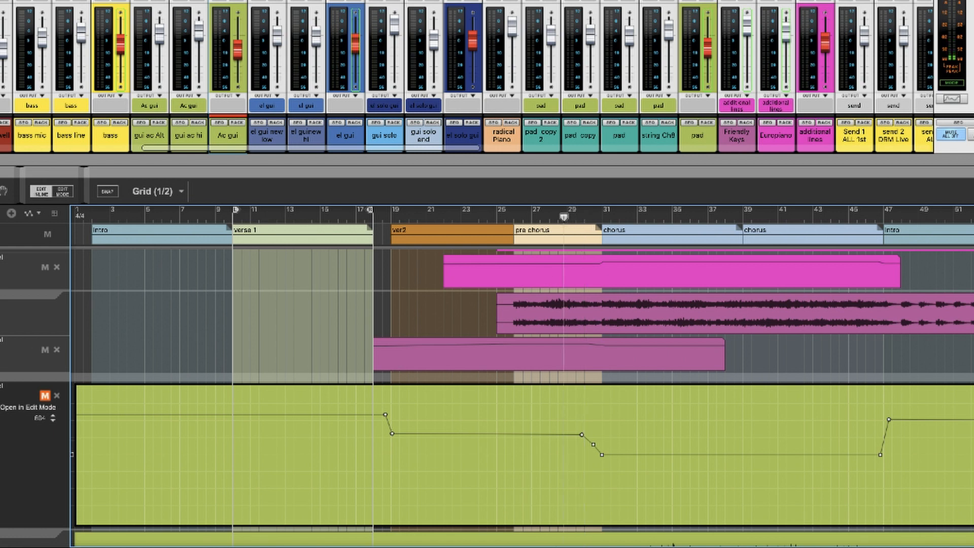
click(340, 216)
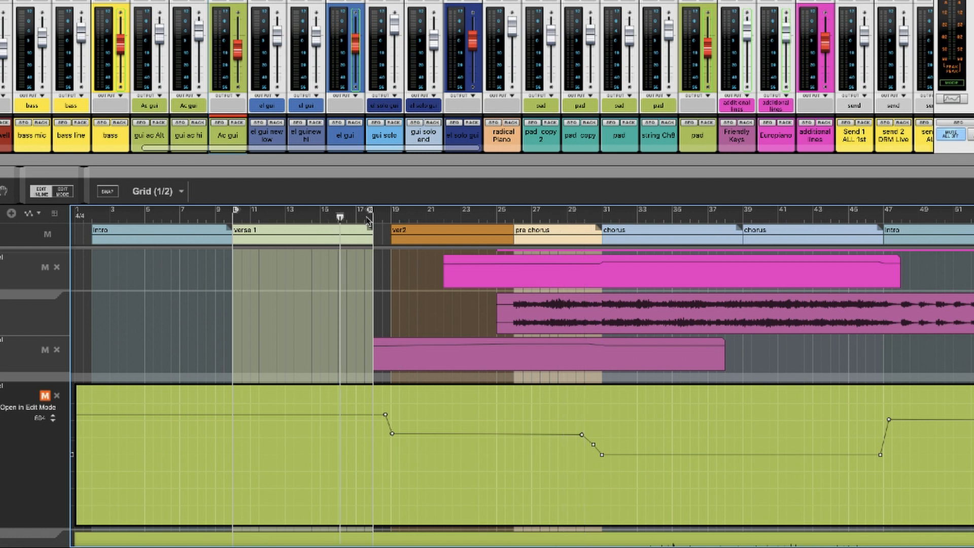
click(593, 215)
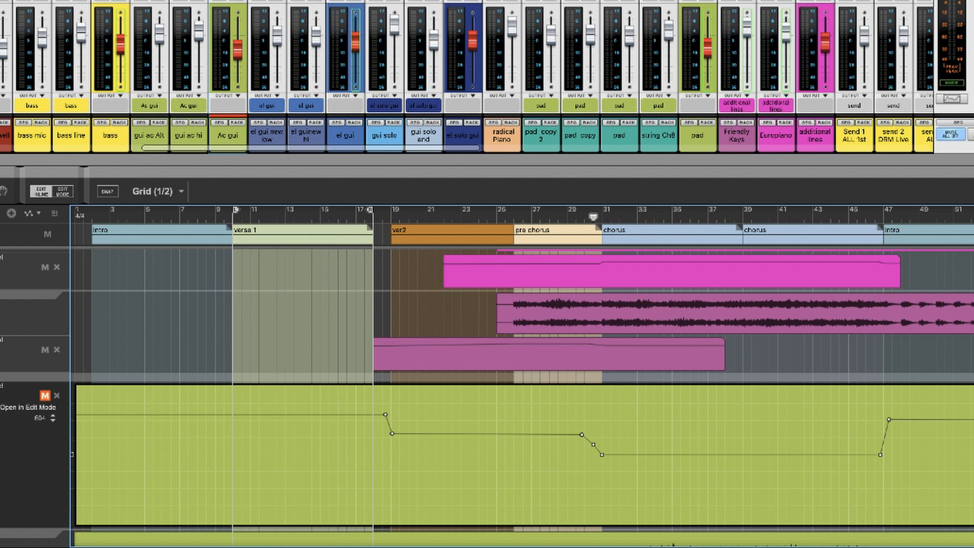
key(space)
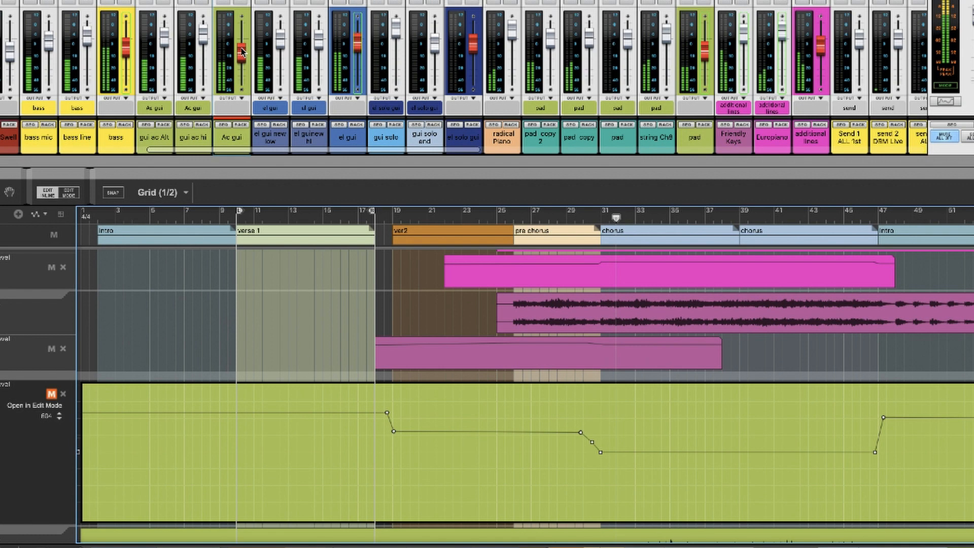
drag(237, 52, 278, 76)
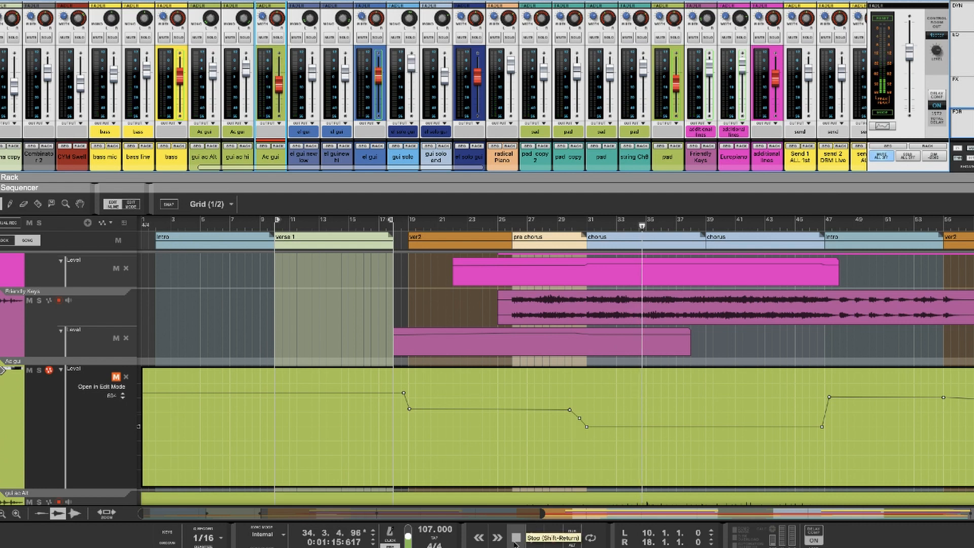
- Unmute the Ac gui level automation, return the playhead to just before the first chorus and show the curve up to the second choruses
click(116, 377)
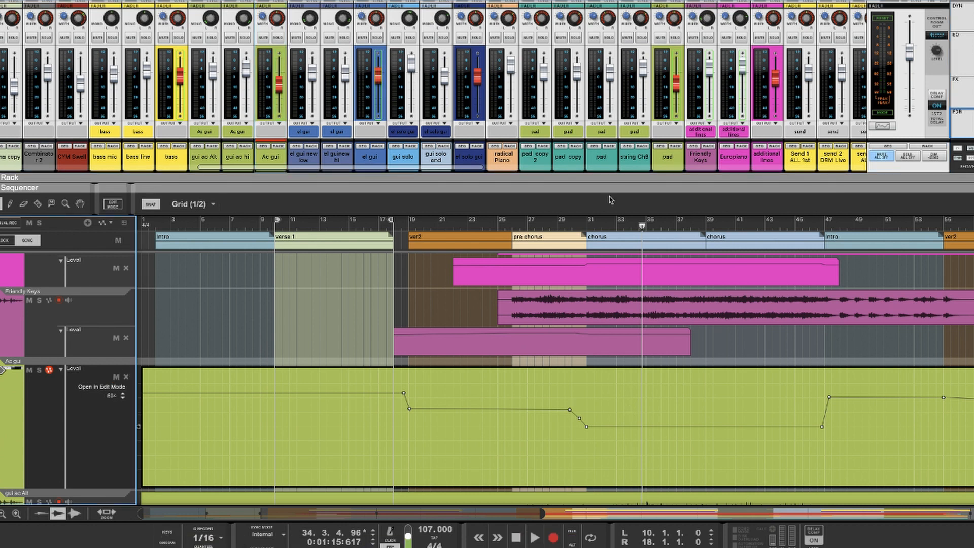
click(583, 226)
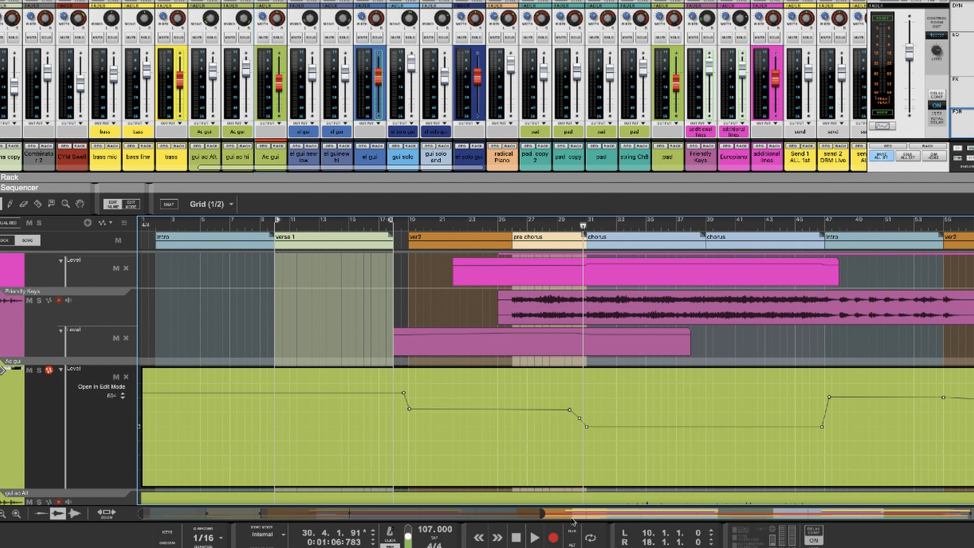
drag(543, 513, 746, 506)
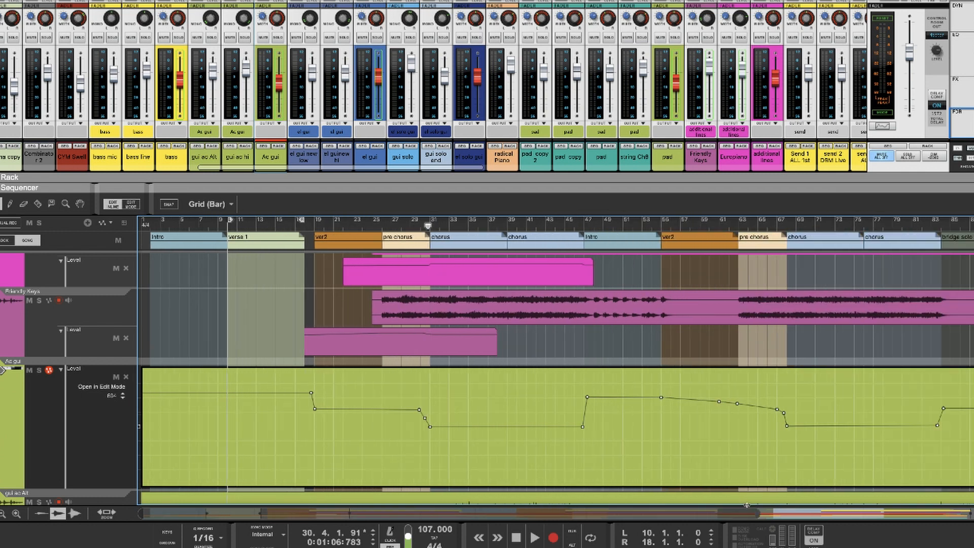
- Bring up the pad mix channel's track in the sequencer and open its first level automation clip for editing
scroll(488, 350, down, 6)
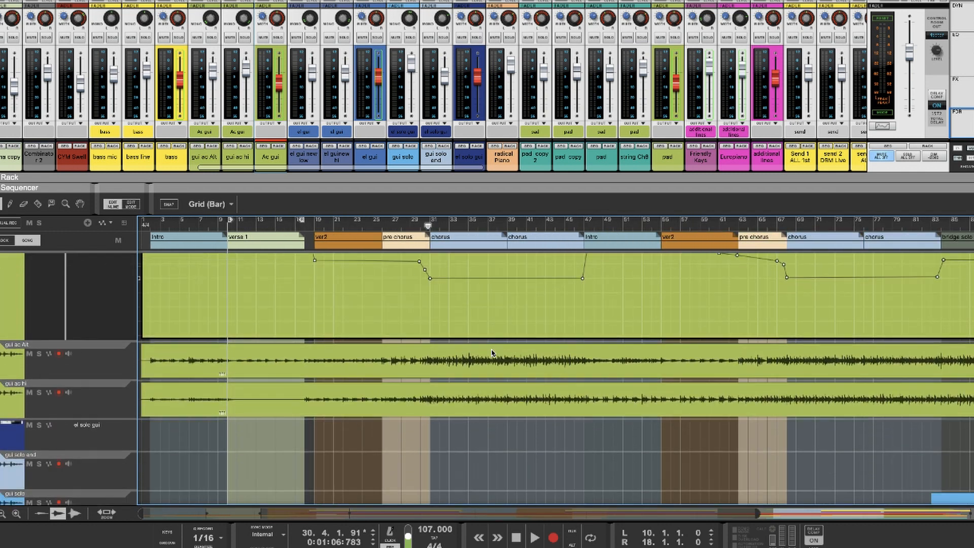
scroll(491, 352, down, 5)
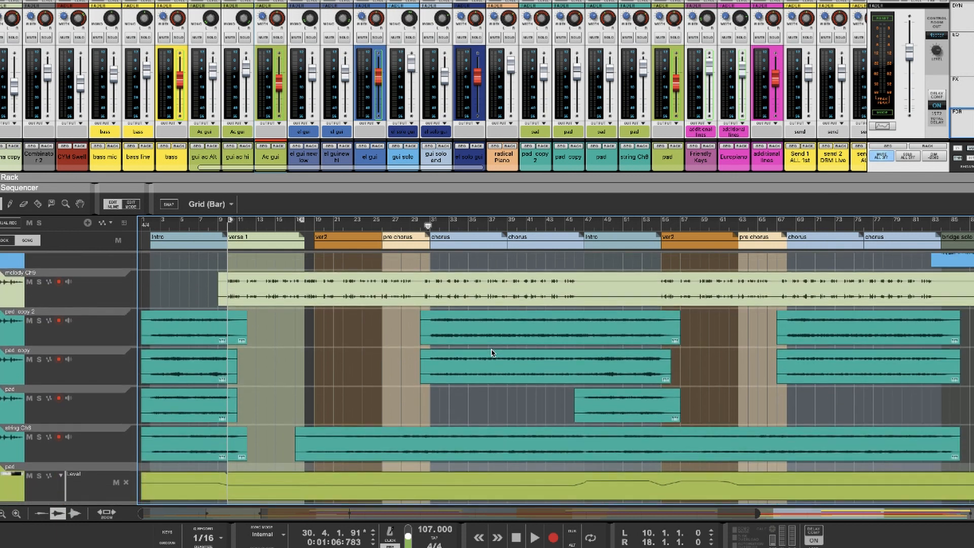
click(661, 147)
scroll(519, 406, down, 1)
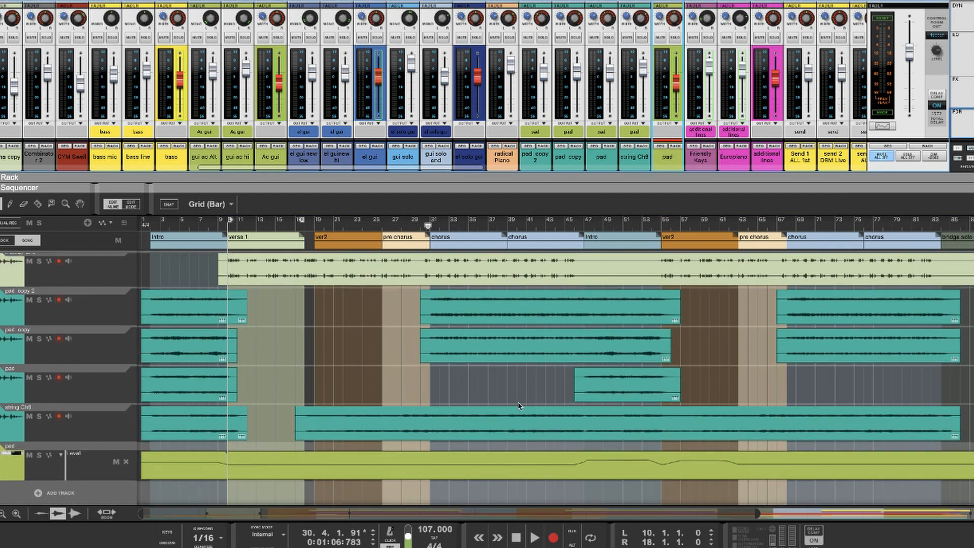
double_click(198, 465)
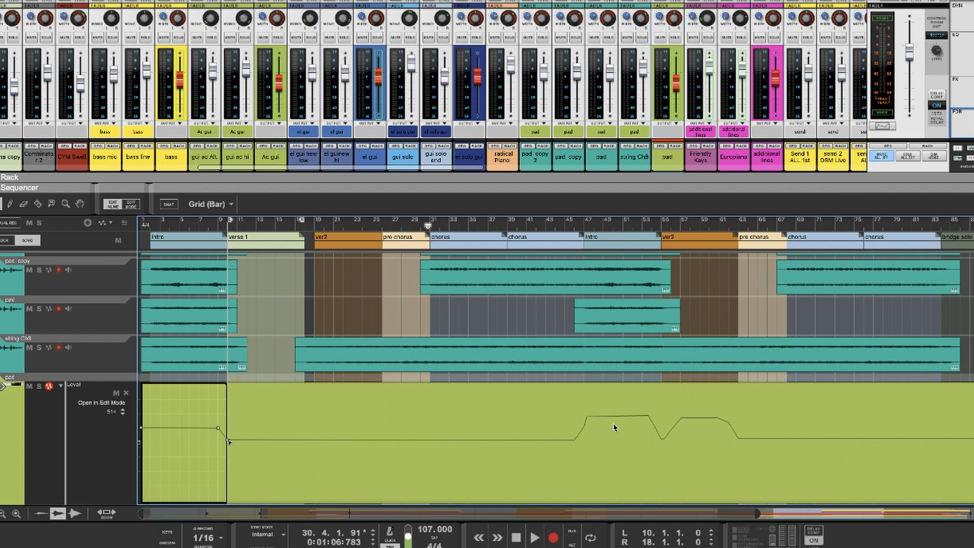
- Play from about bar 44 into the second pre chorus to hear the pad level automation, and review the curve to the song's end
click(561, 224)
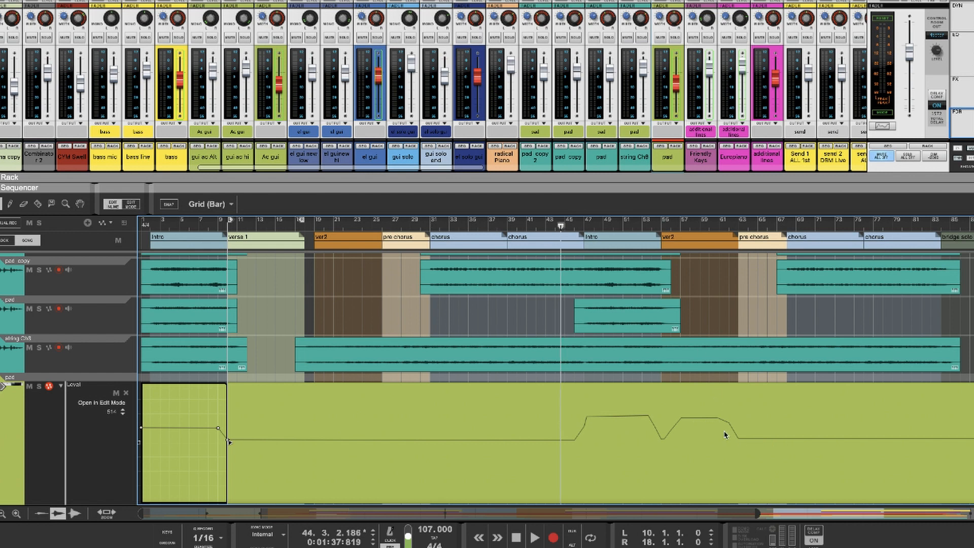
key(space)
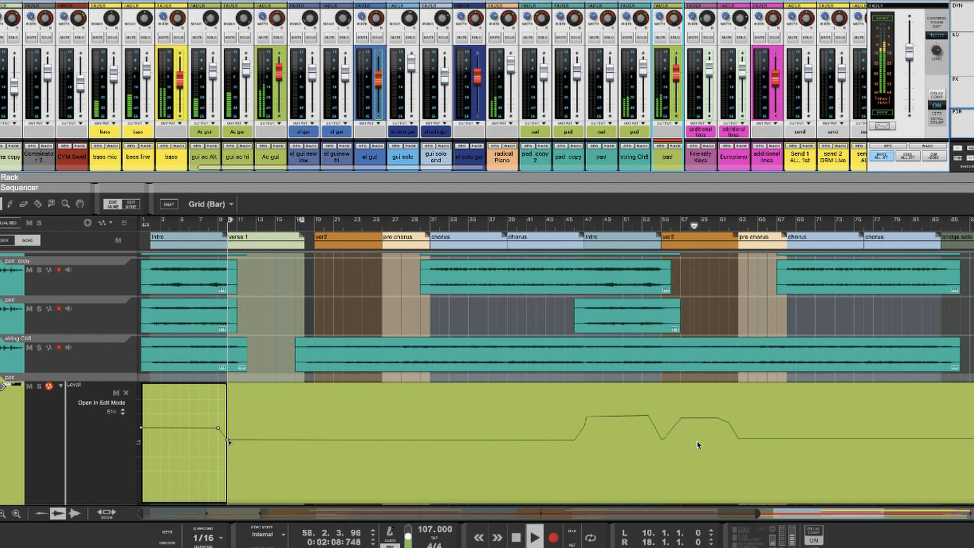
click(518, 543)
scroll(749, 438, right, 5)
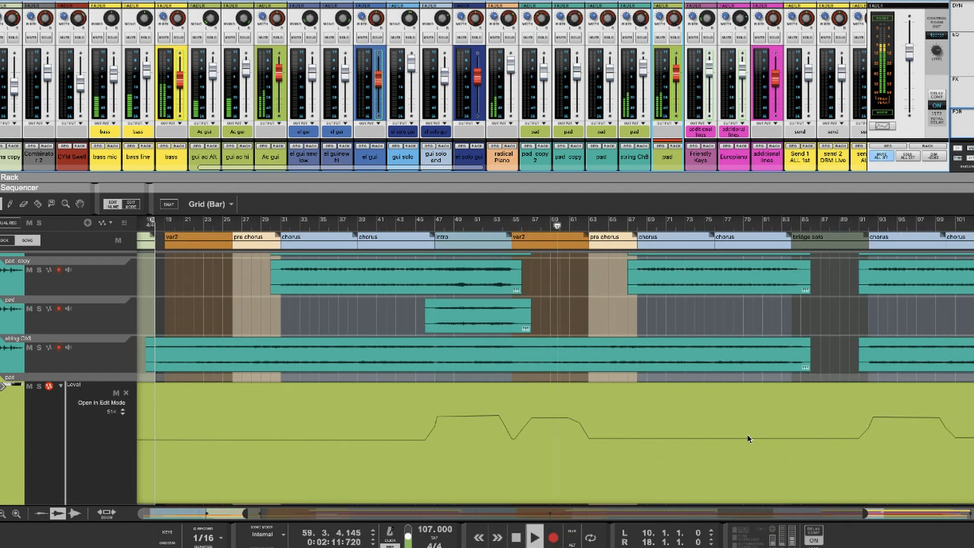
scroll(749, 439, right, 1)
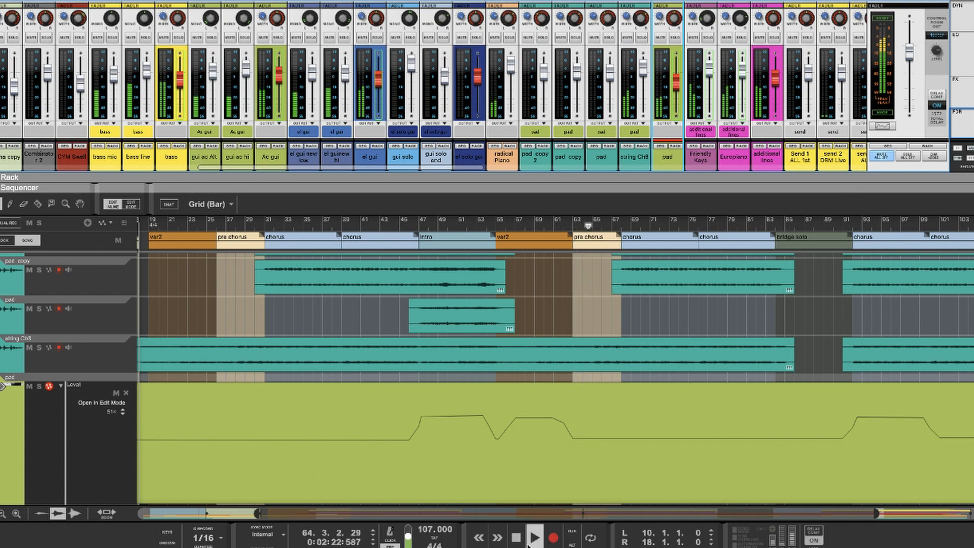
scroll(703, 328, down, 2)
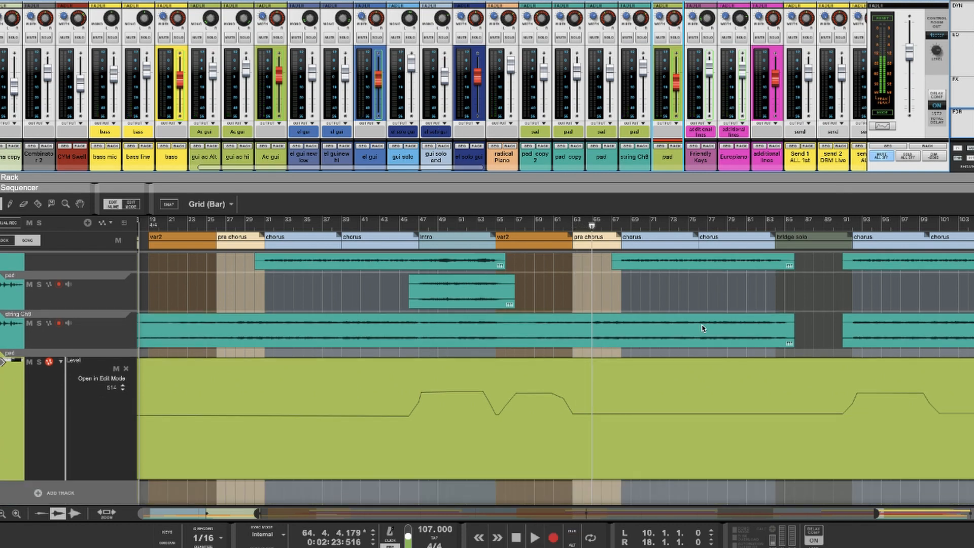
scroll(702, 328, right, 5)
scroll(702, 328, up, 10)
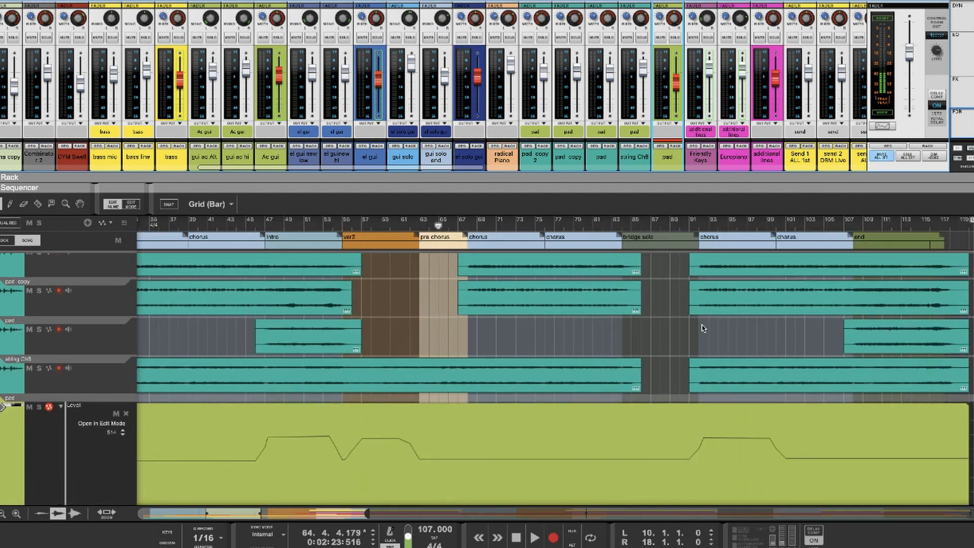
- Bring up the el gui track in the sequencer with its level automation clips in the choruses
scroll(703, 328, up, 2)
scroll(702, 328, left, 10)
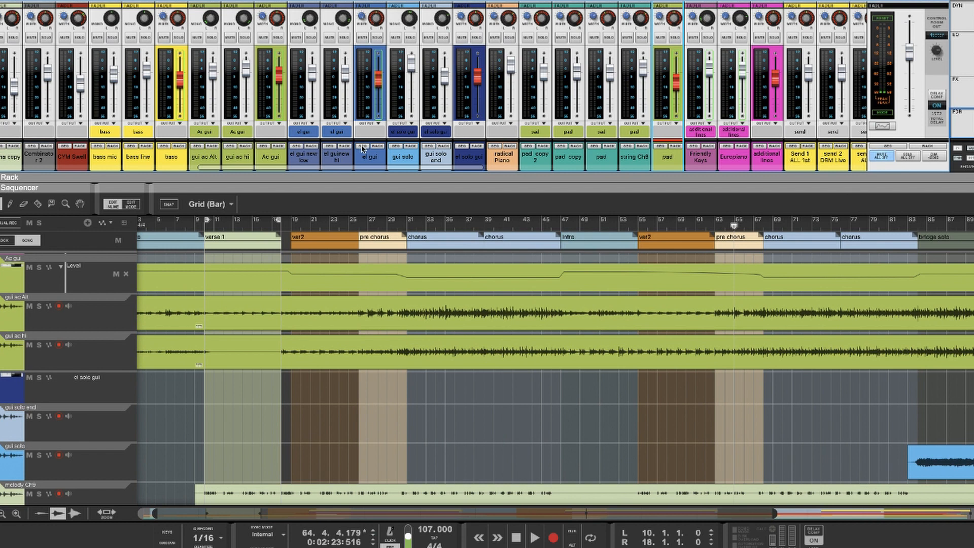
click(362, 148)
scroll(430, 321, down, 2)
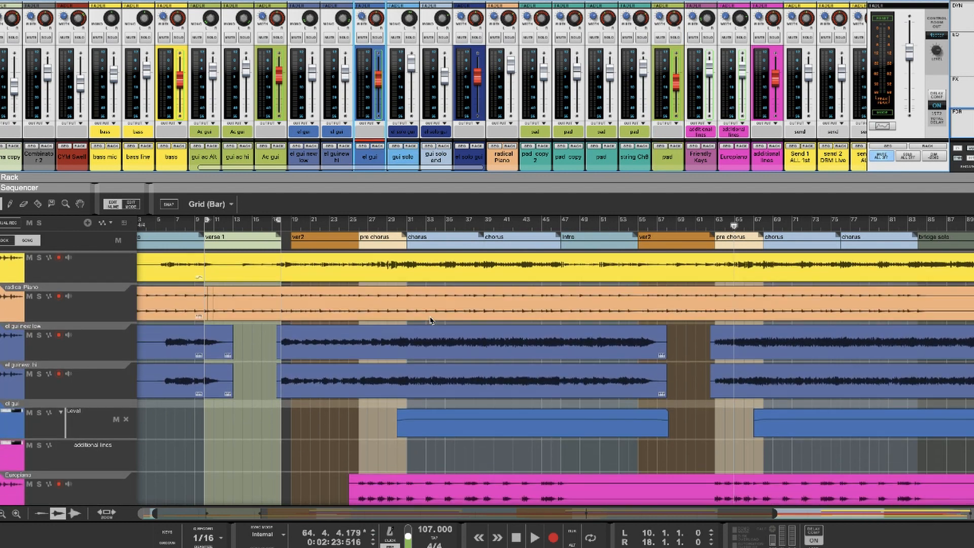
- Open the first el gui level clip for editing and play from the first pre chorus, soloing the el gui channel until the chorus
double_click(420, 419)
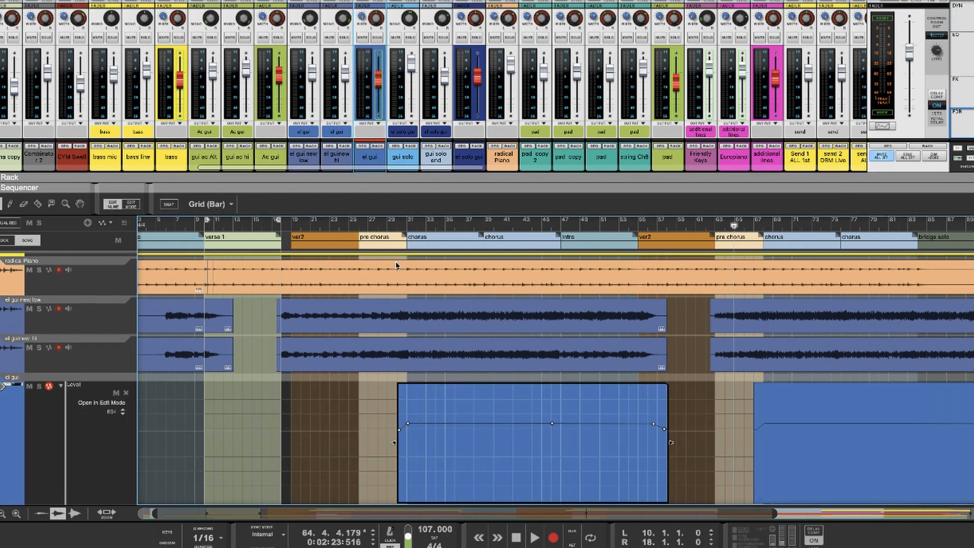
click(360, 225)
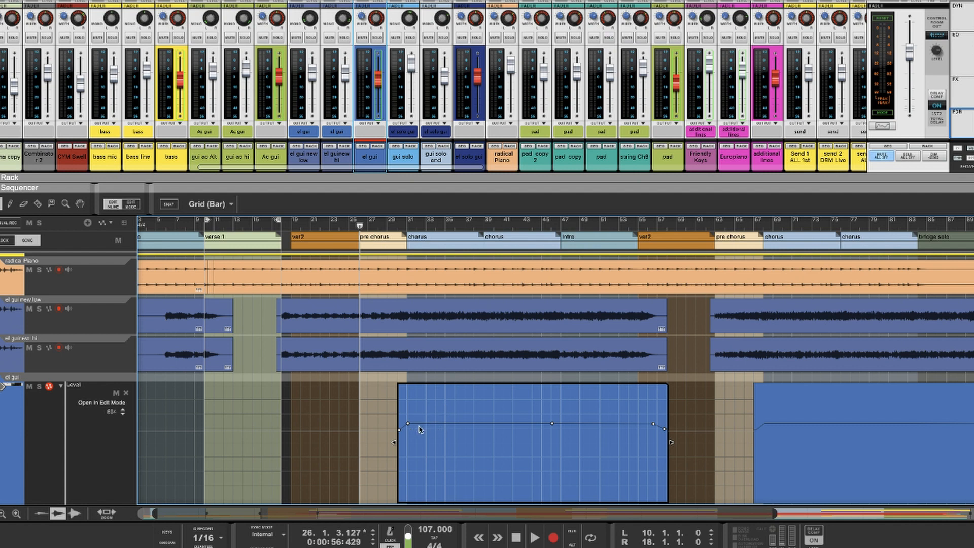
key(space)
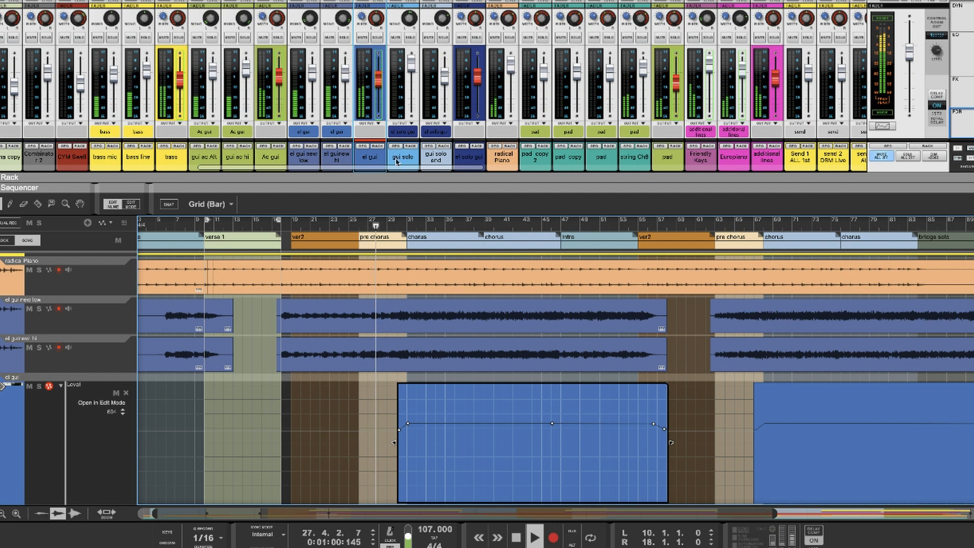
click(377, 38)
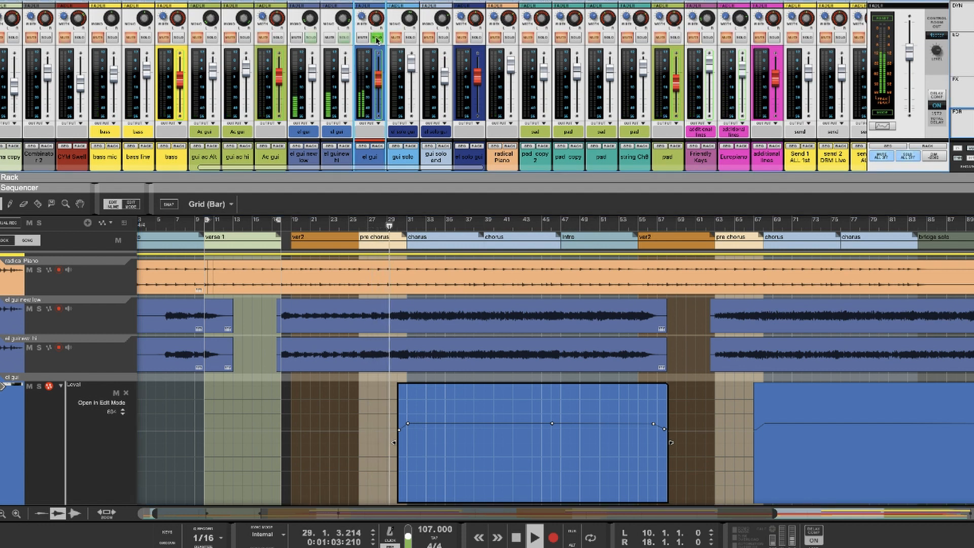
click(377, 38)
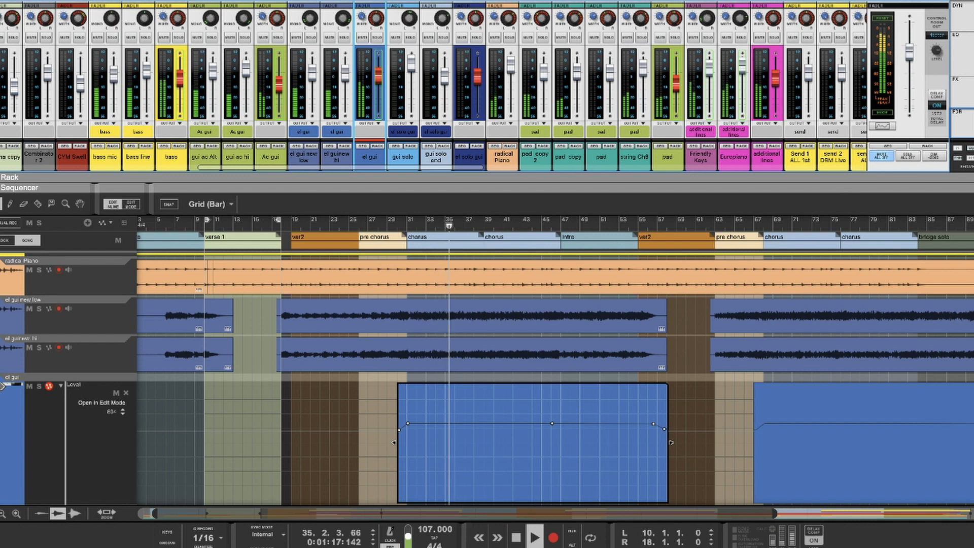
click(514, 539)
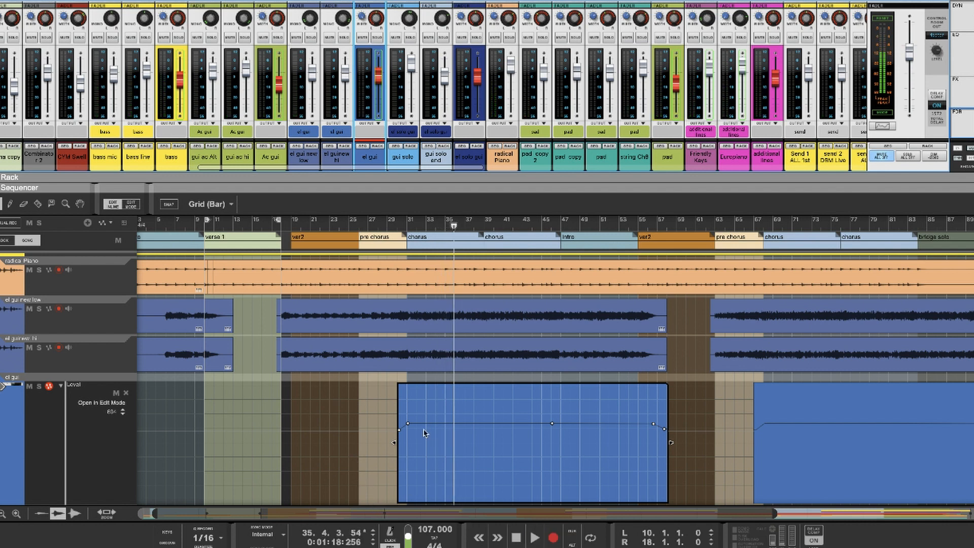
- Try lowering the el gui level points across the first choruses to 555, play the chorus entry, and undo the change
drag(401, 421, 583, 435)
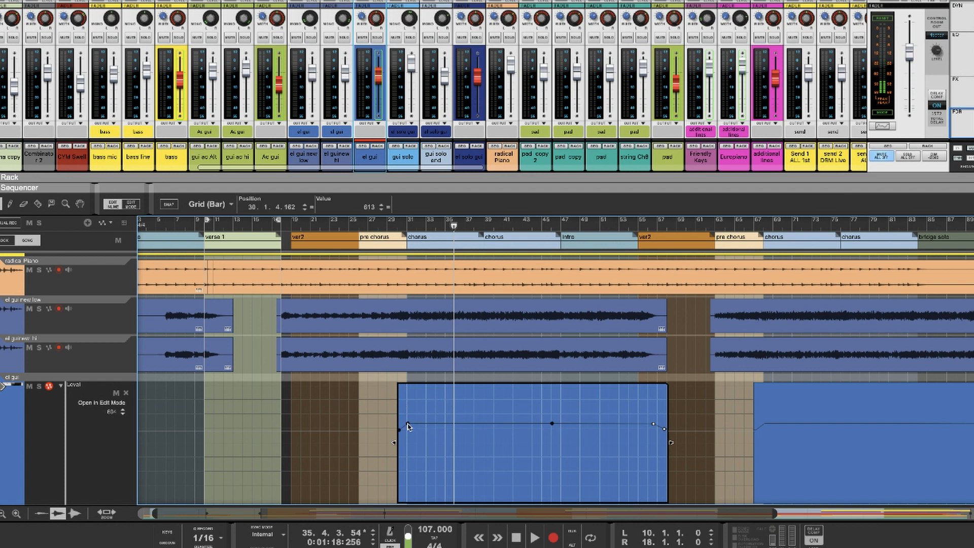
drag(553, 427, 554, 432)
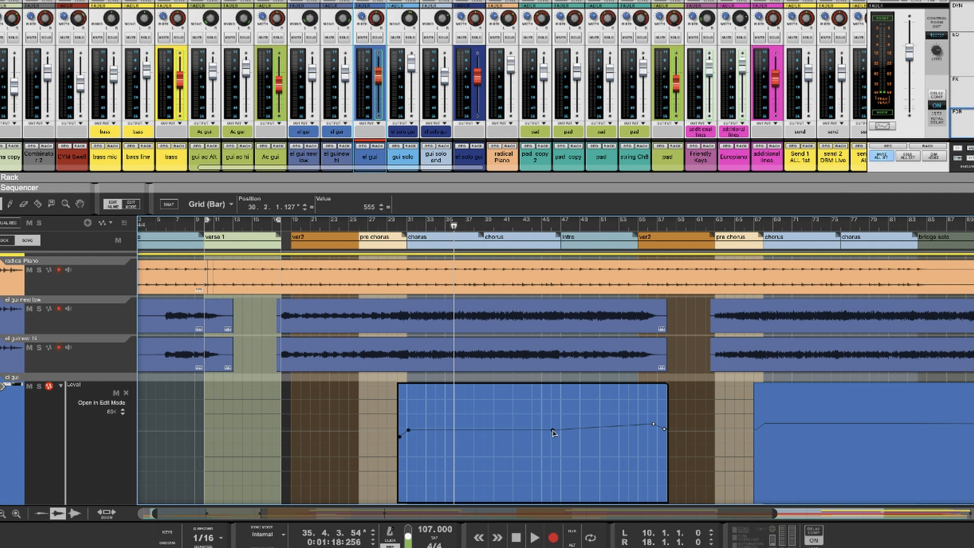
click(393, 228)
key(space)
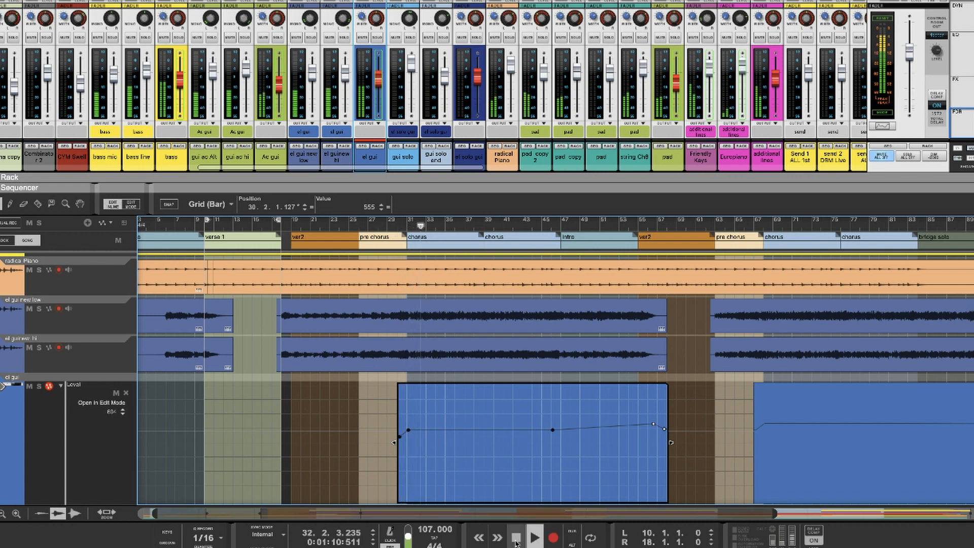
click(516, 541)
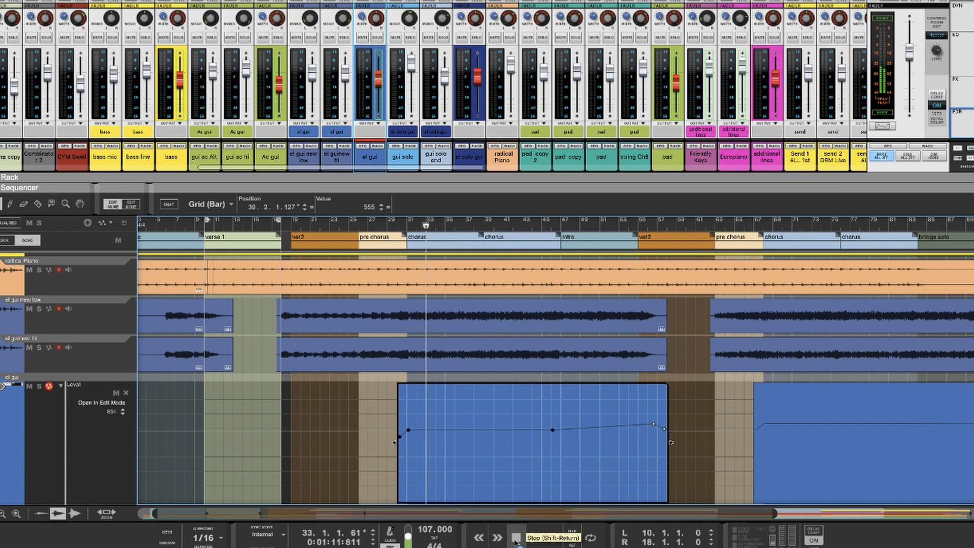
key(super+z)
- Replay the first chorus entry with the original el gui level curve, and leave the clip's edit mode
click(395, 225)
key(space)
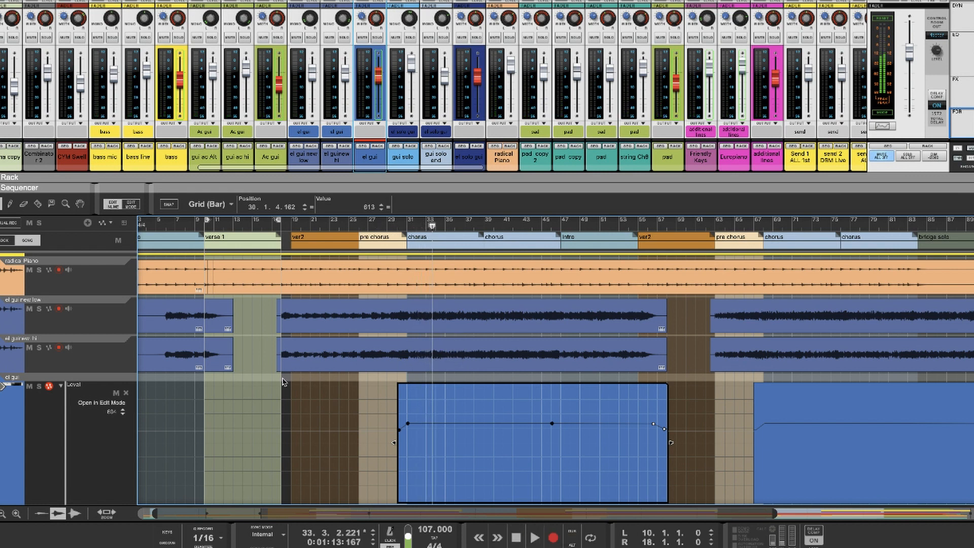
key(ctrl+e)
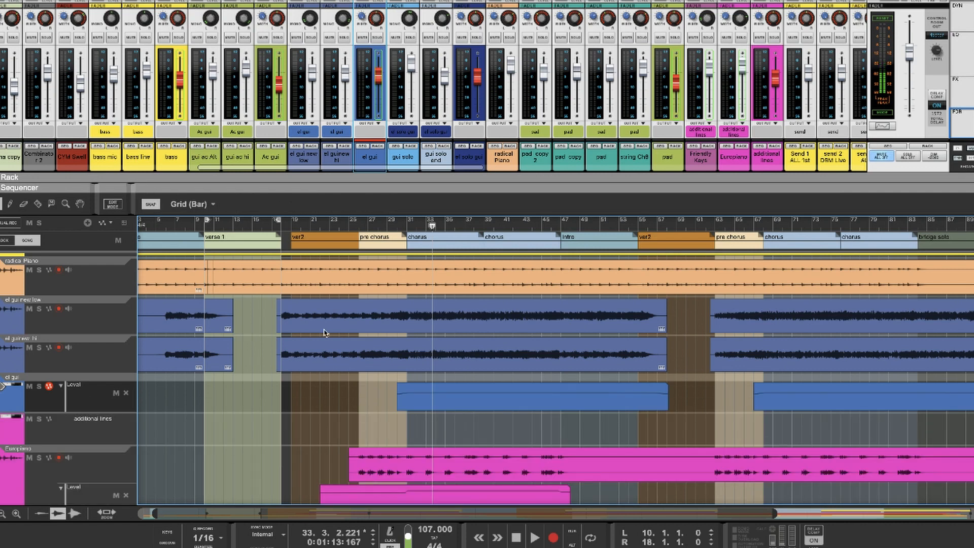
- Look over the el gui level clips to the song's end and the level automation of the other tracks in the arrangement
scroll(729, 391, right, 10)
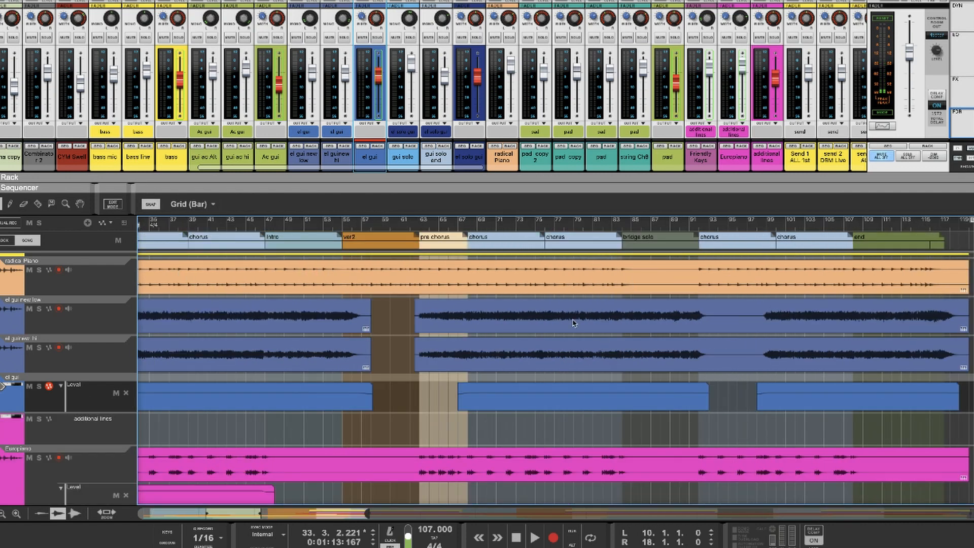
scroll(617, 356, left, 10)
scroll(617, 355, down, 5)
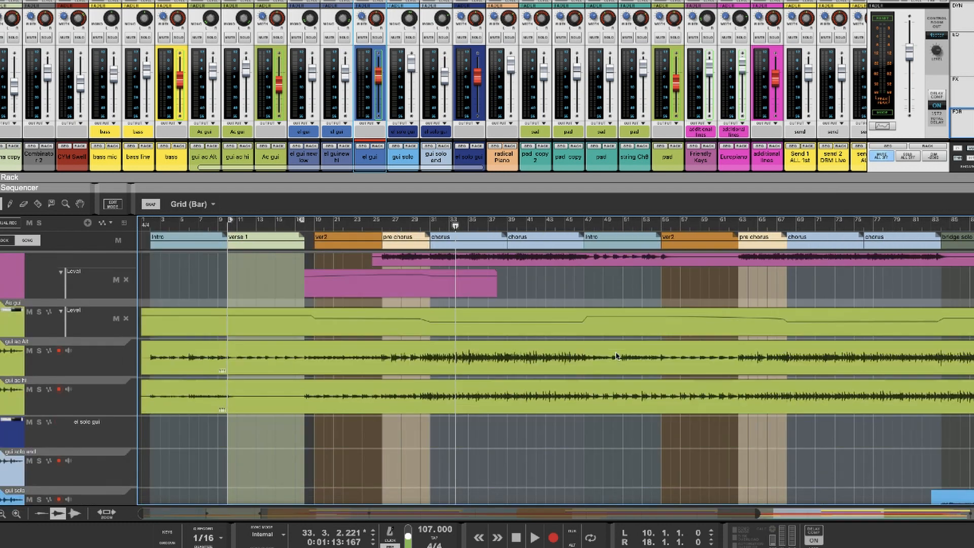
scroll(617, 355, down, 4)
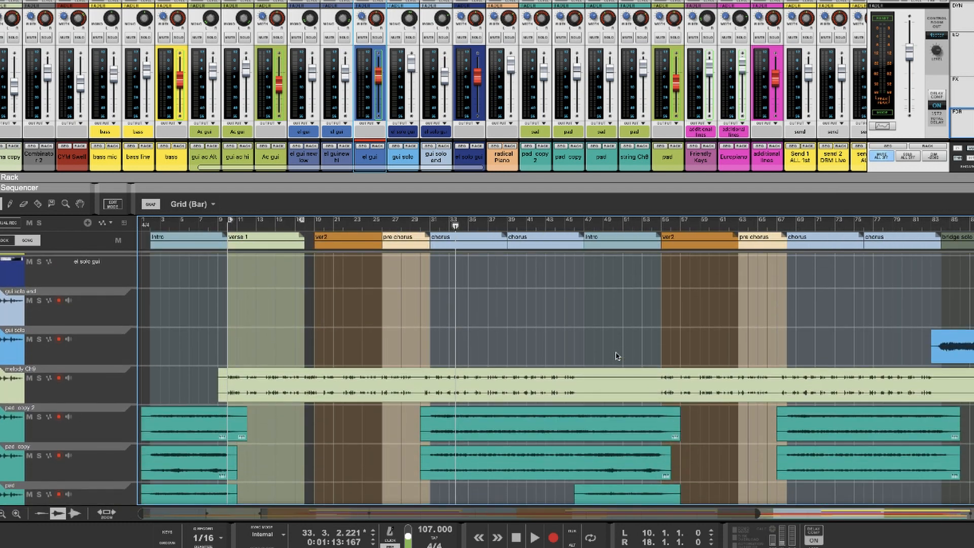
scroll(617, 355, down, 10)
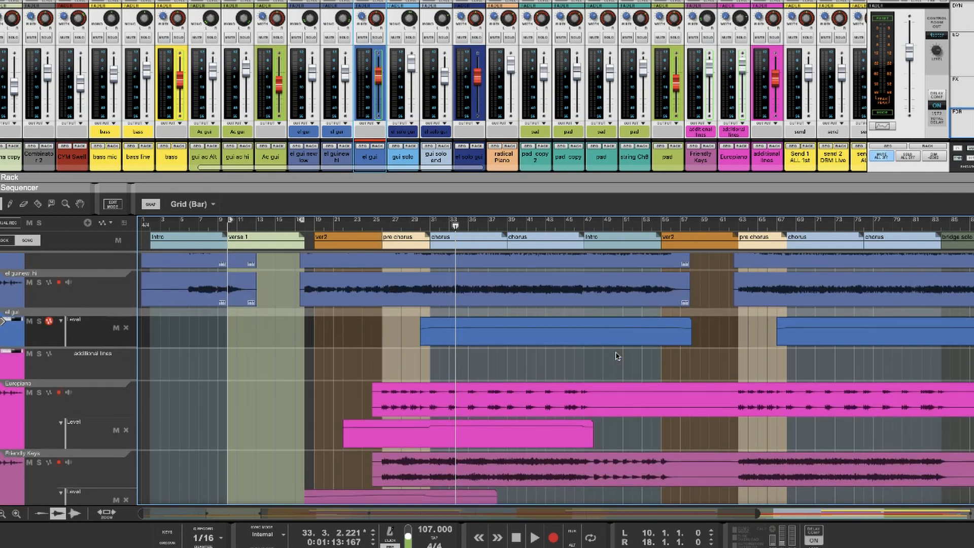
scroll(616, 355, up, 3)
scroll(616, 355, down, 4)
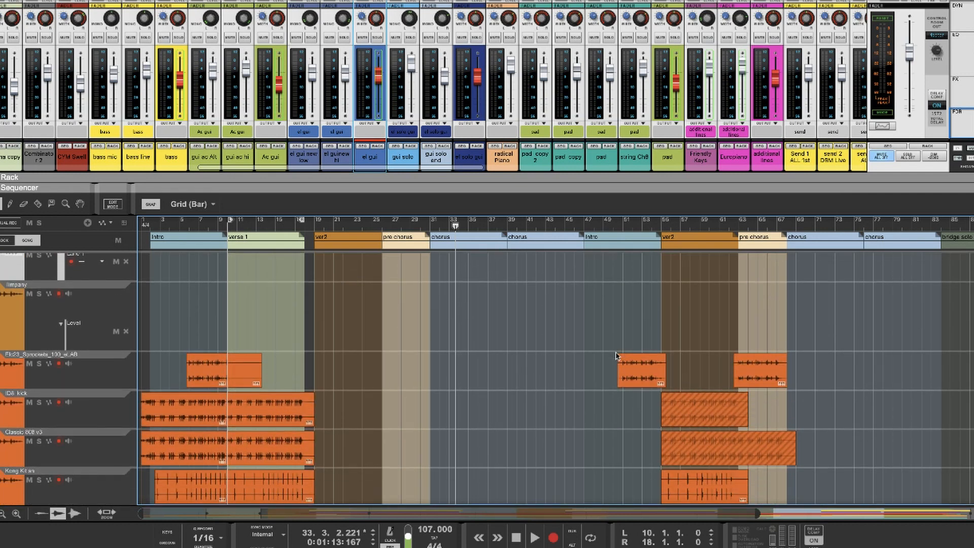
- Review the mixer channels from the drums across the instrument groups, ending at the el solo gui fader
scroll(15, 61, left, 10)
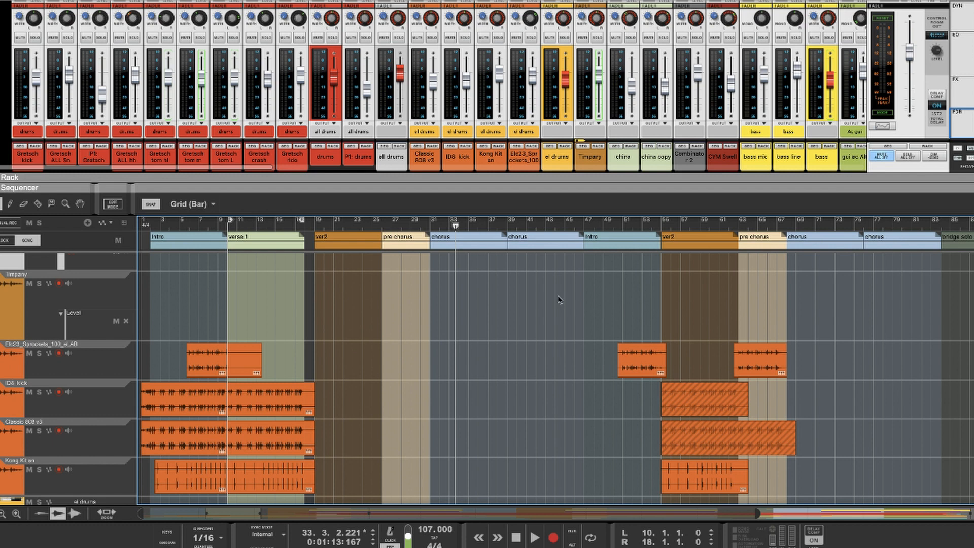
scroll(644, 148, right, 10)
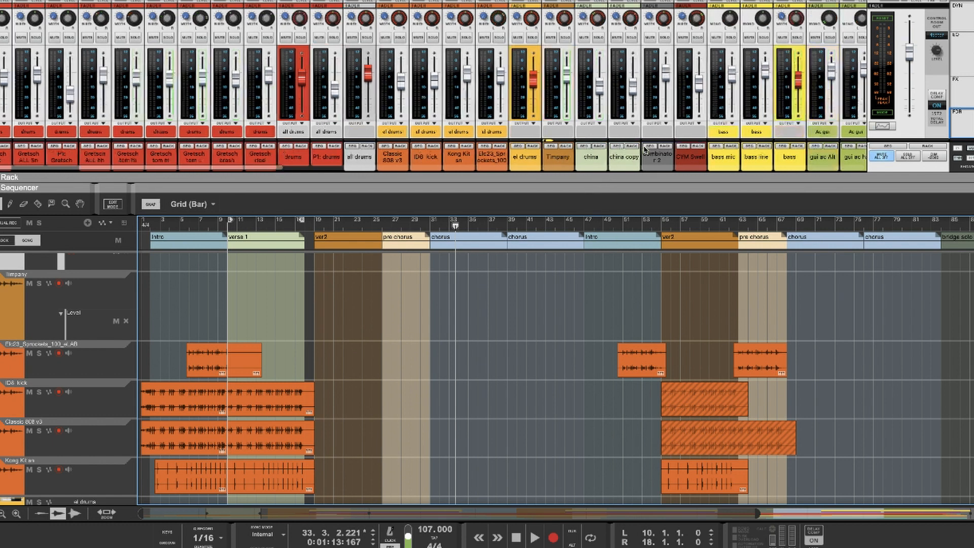
scroll(645, 148, right, 6)
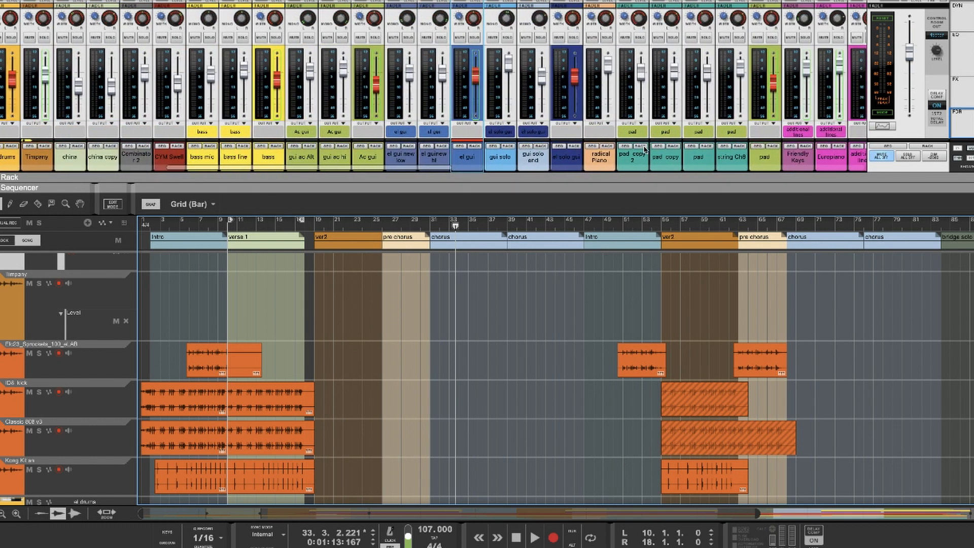
scroll(644, 148, left, 4)
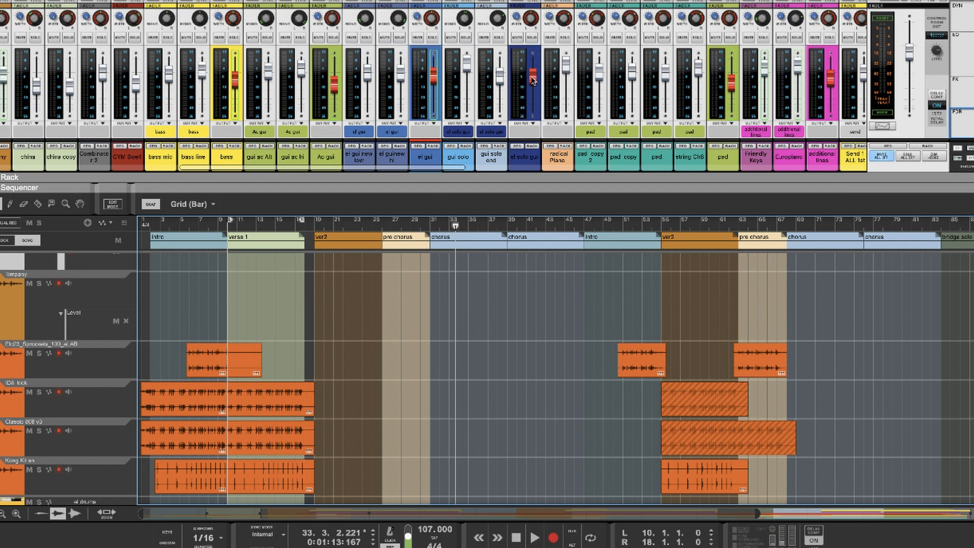
mouse_move(533, 81)
mouse_move(532, 119)
- Bring up the gui solo and gui solo end tracks around the bridge and ending, and select the gui solo end clip
scroll(657, 344, right, 10)
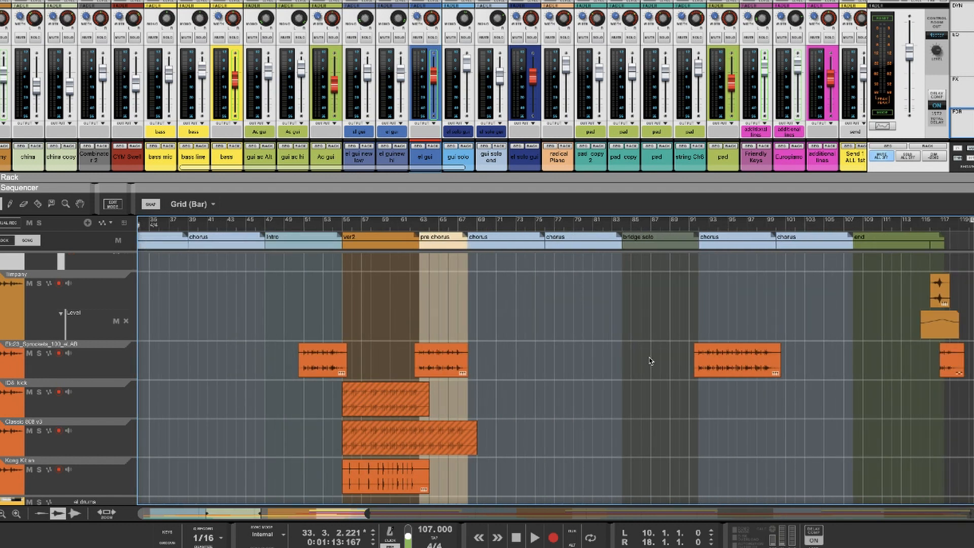
scroll(651, 361, down, 15)
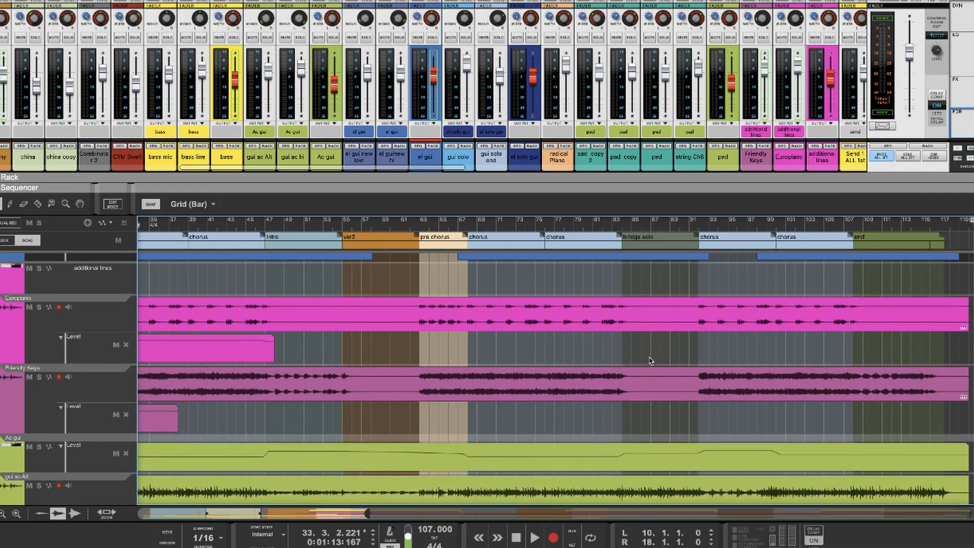
scroll(651, 361, down, 6)
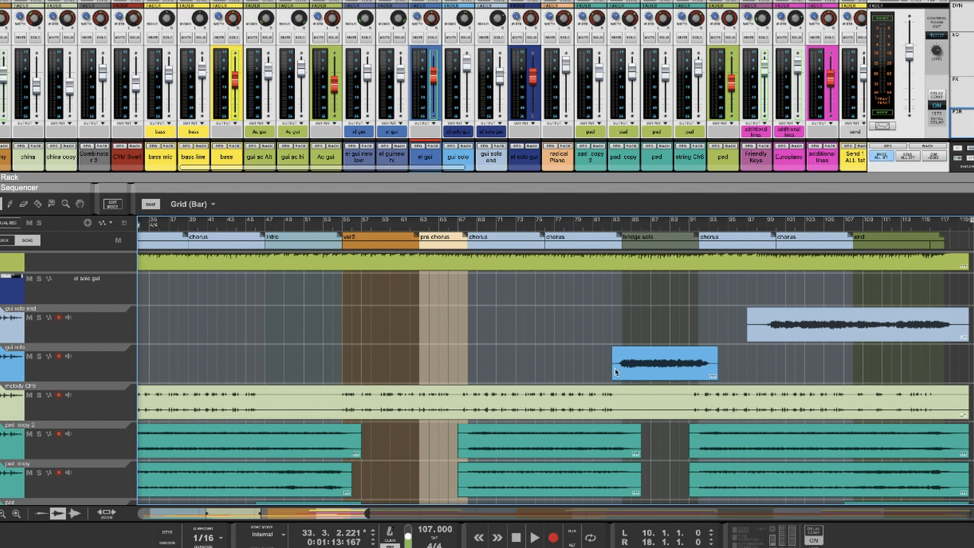
click(820, 331)
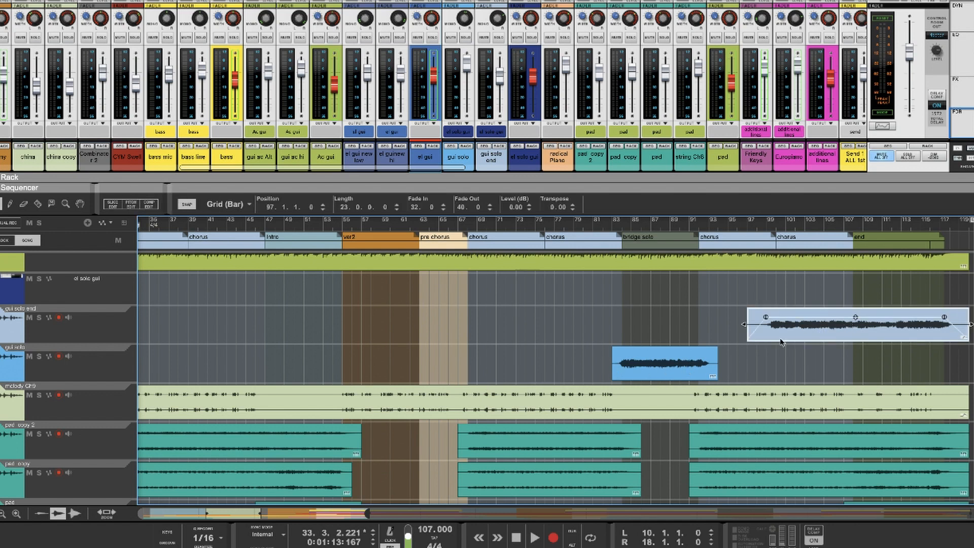